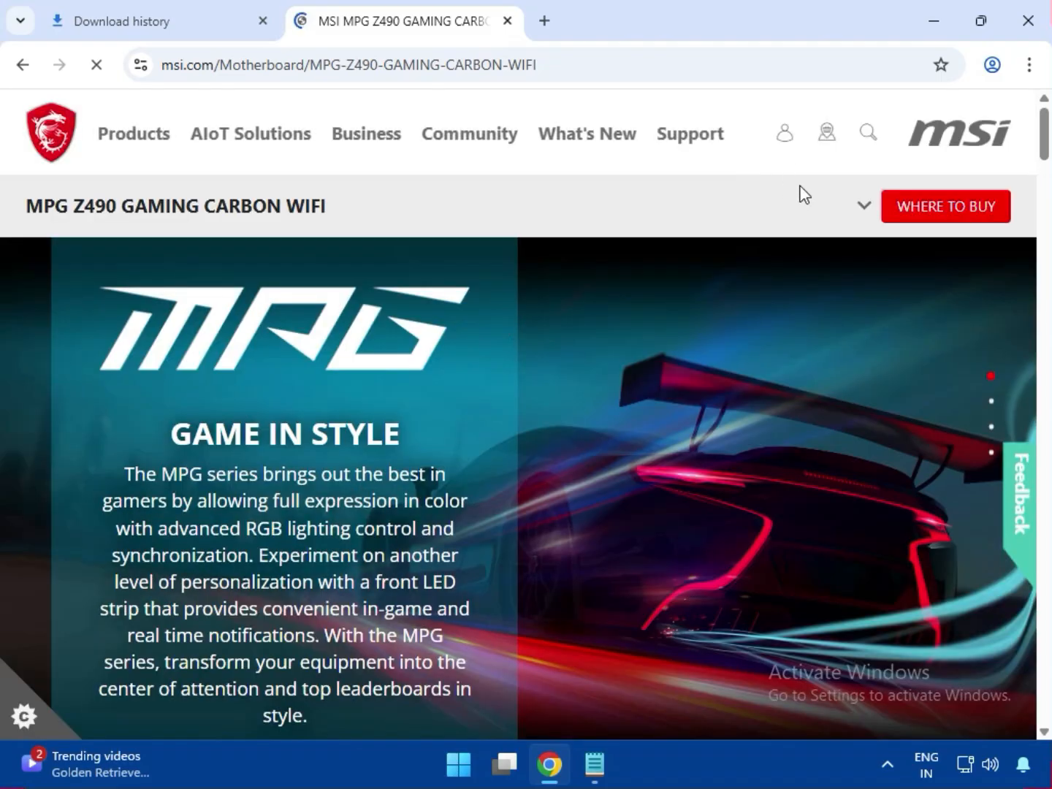
Open the support page of the MPG Z490 GAMING CARBON WIFI motherboard
click(865, 212)
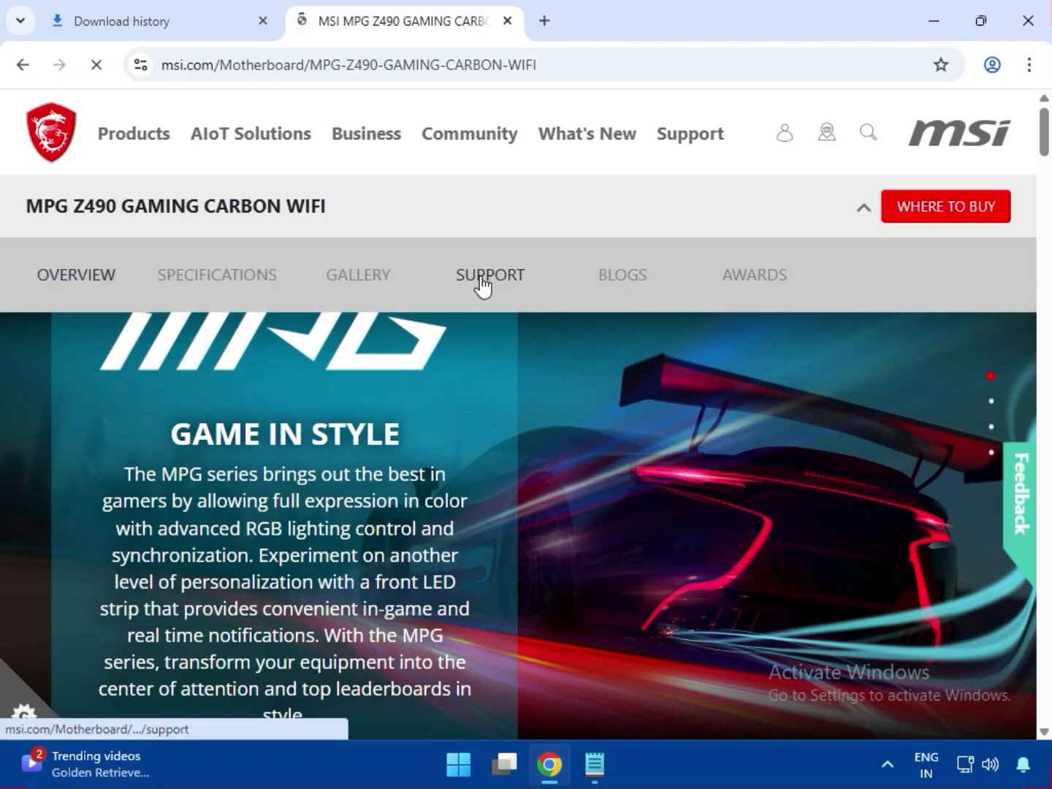
click(481, 278)
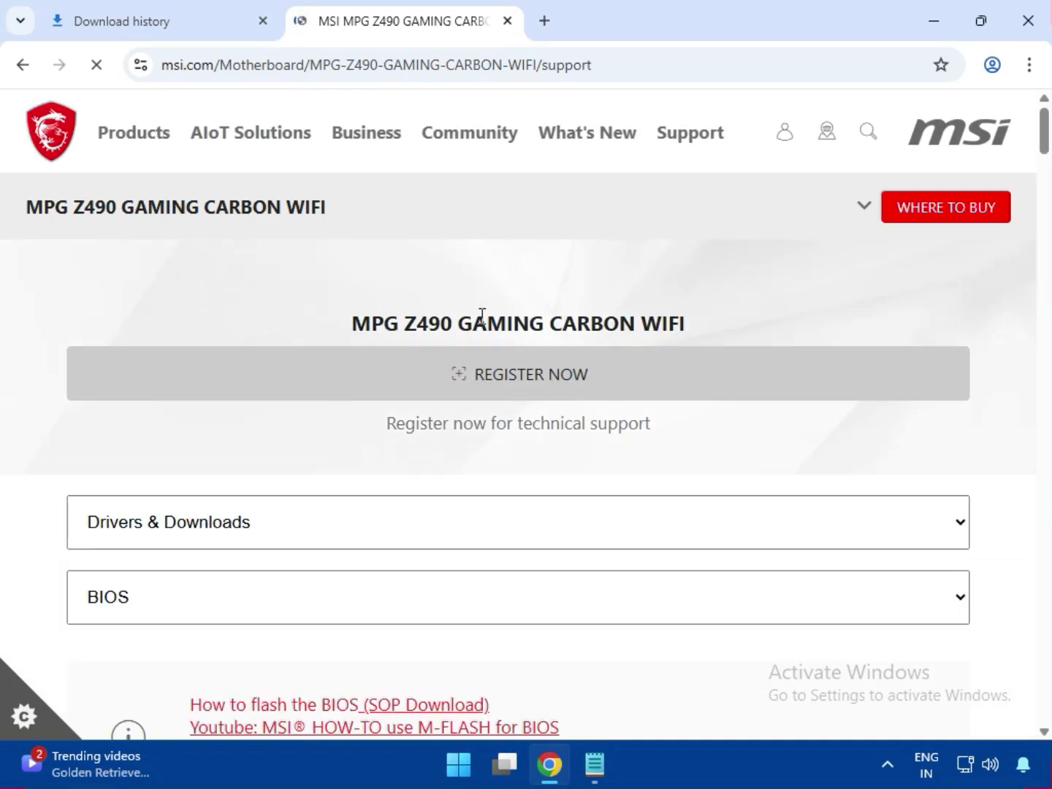
scroll(472, 341, down, 2)
scroll(472, 340, up, 1)
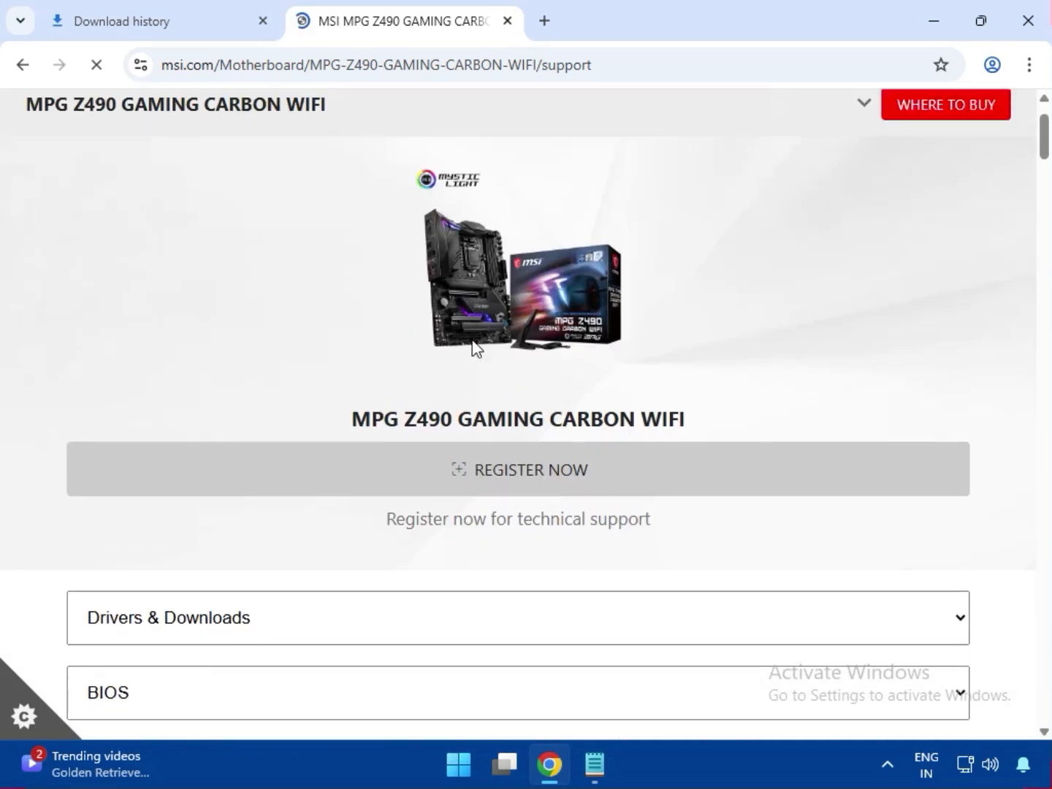
Under Drivers & Downloads, choose the Driver category and set the operating system to Win11 64
scroll(476, 348, down, 3)
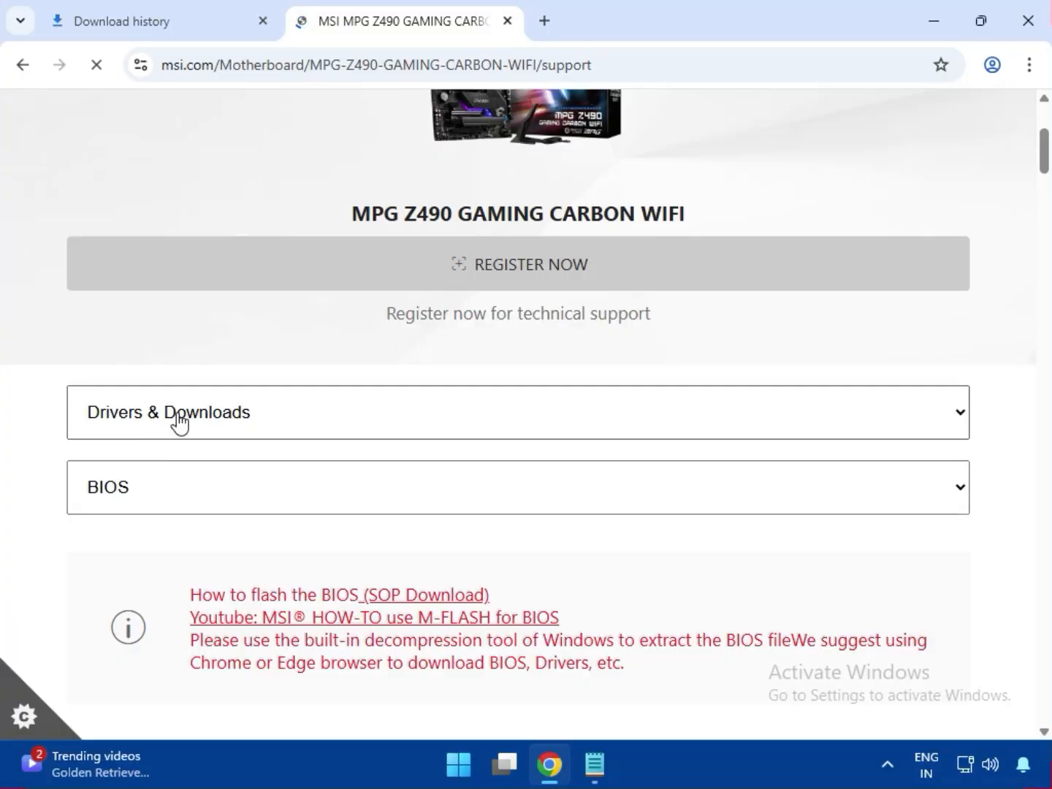
click(168, 425)
click(162, 457)
scroll(176, 460, down, 3)
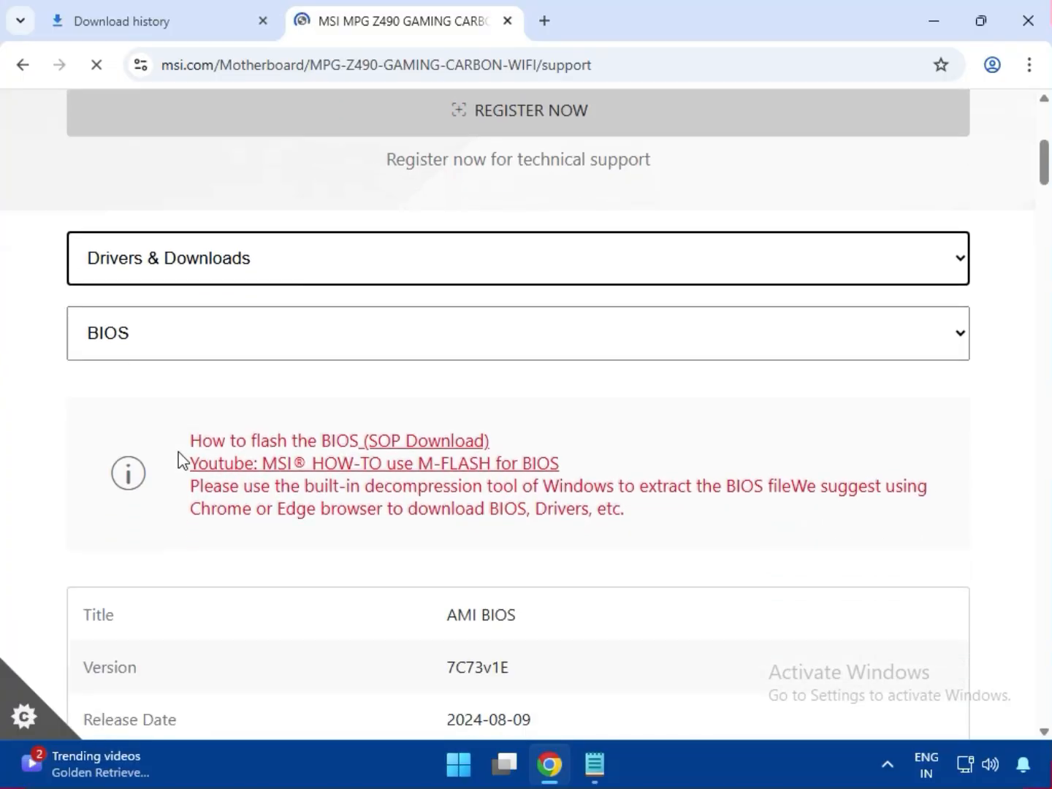
click(126, 292)
click(127, 354)
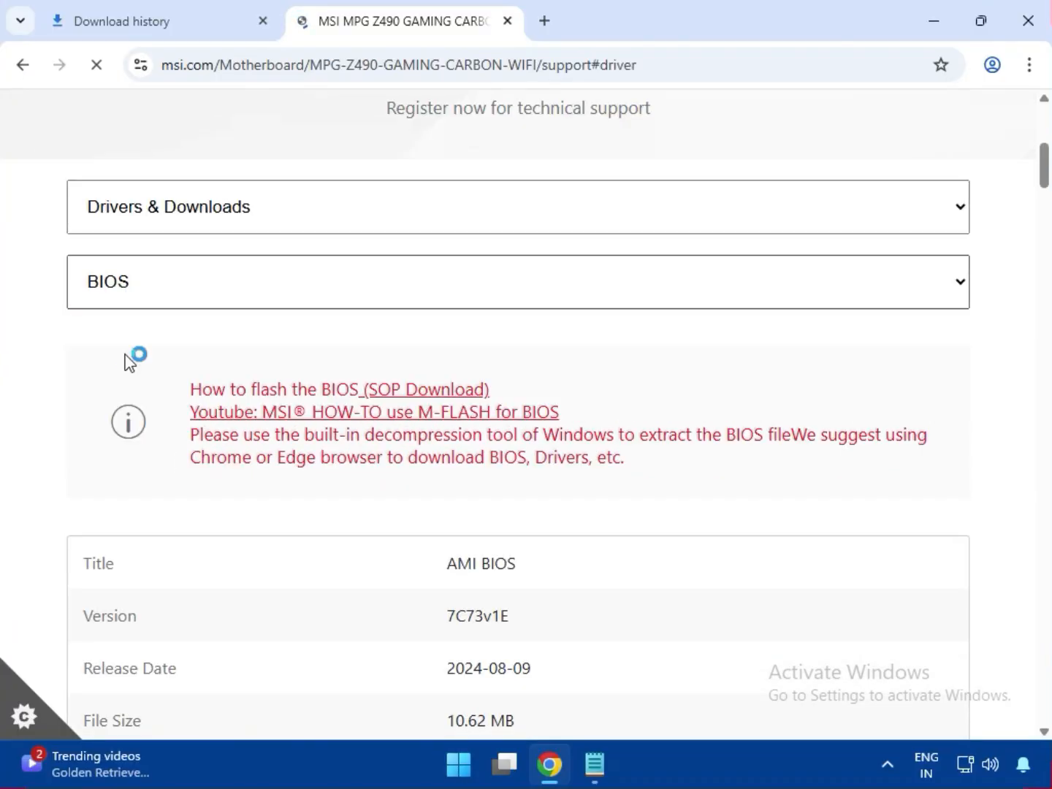
click(228, 430)
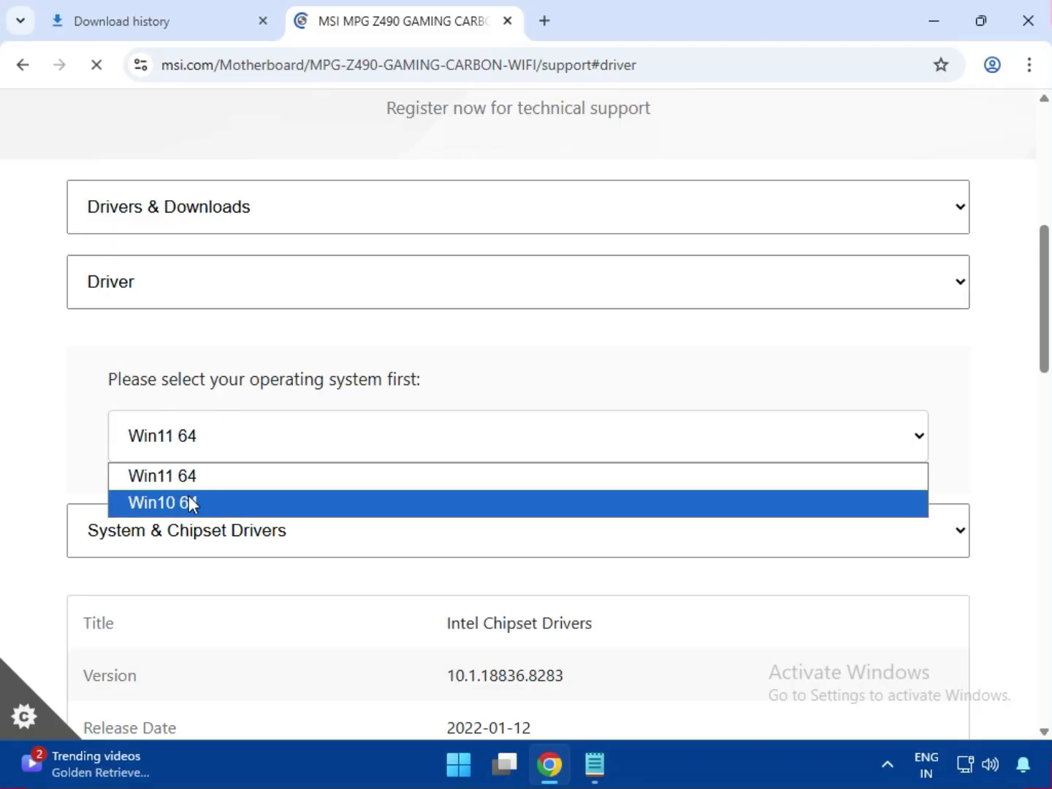
click(198, 475)
Choose System & Chipset Drivers and download the Intel Chipset Drivers package
scroll(134, 461, down, 3)
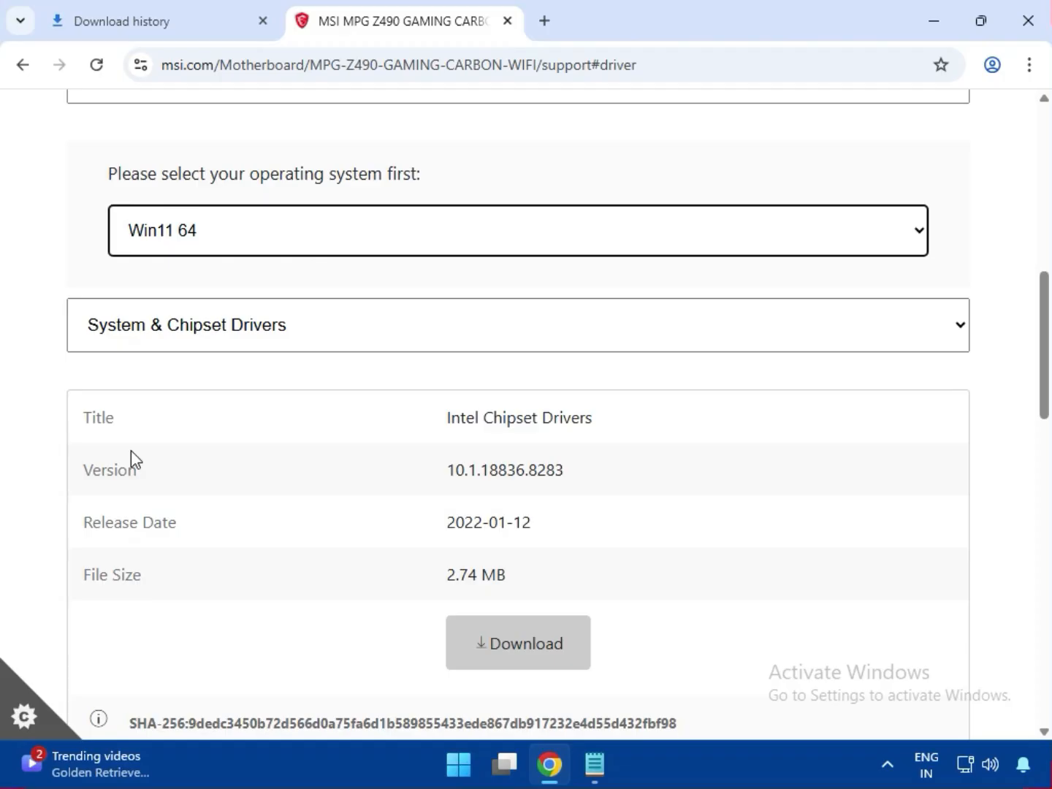
click(168, 343)
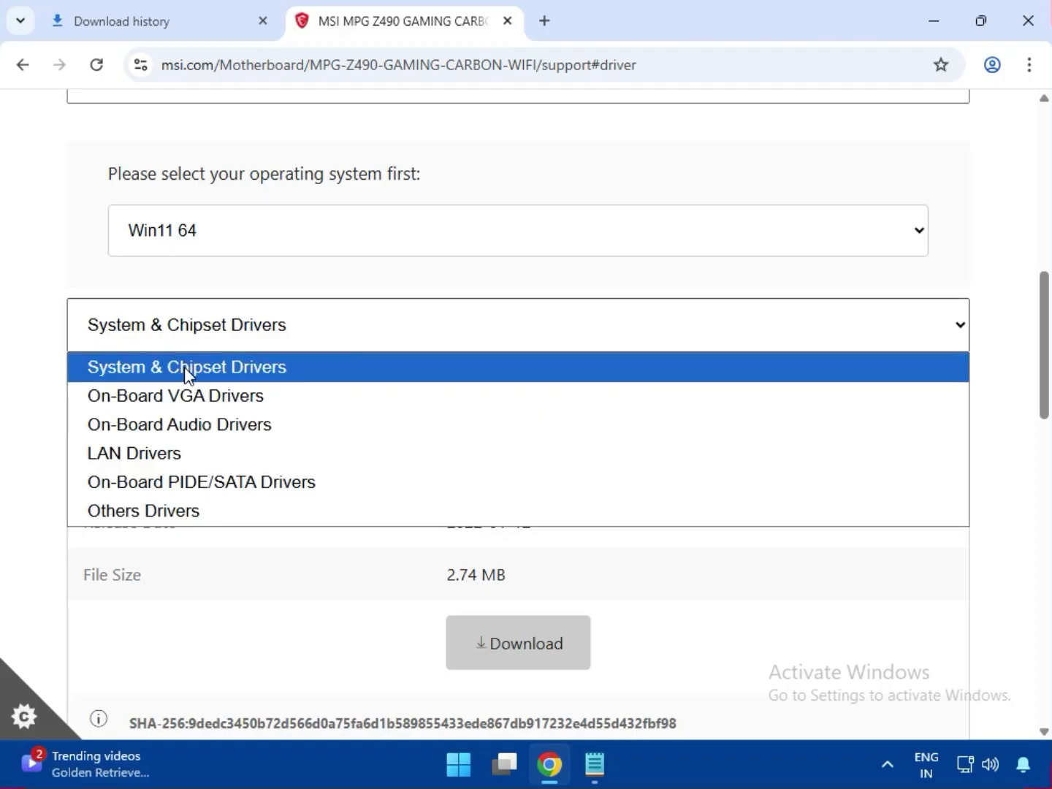
click(188, 377)
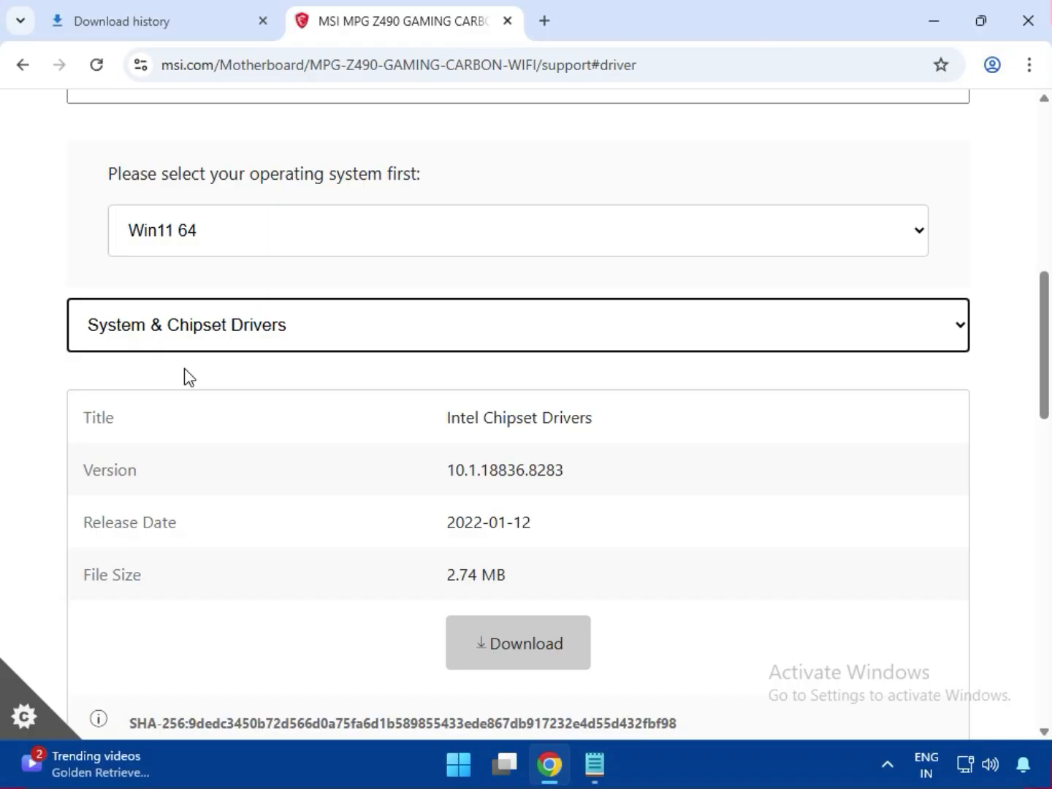
click(179, 345)
click(178, 344)
click(522, 655)
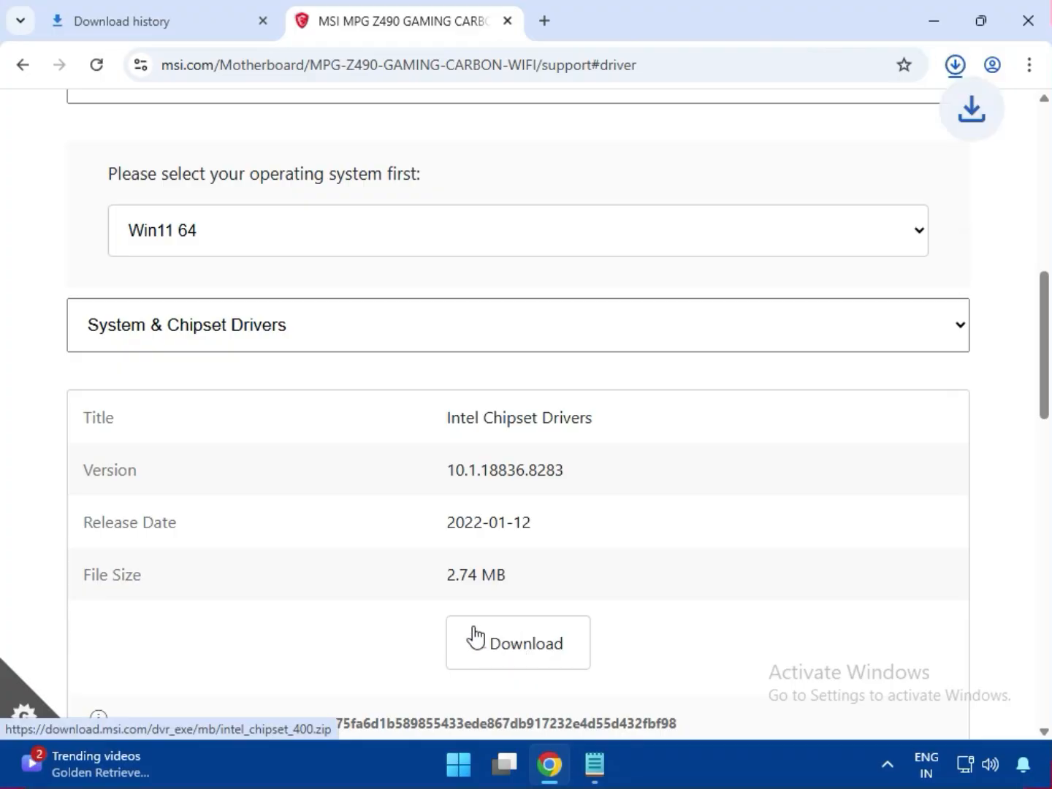
drag(436, 652, 610, 623)
click(605, 616)
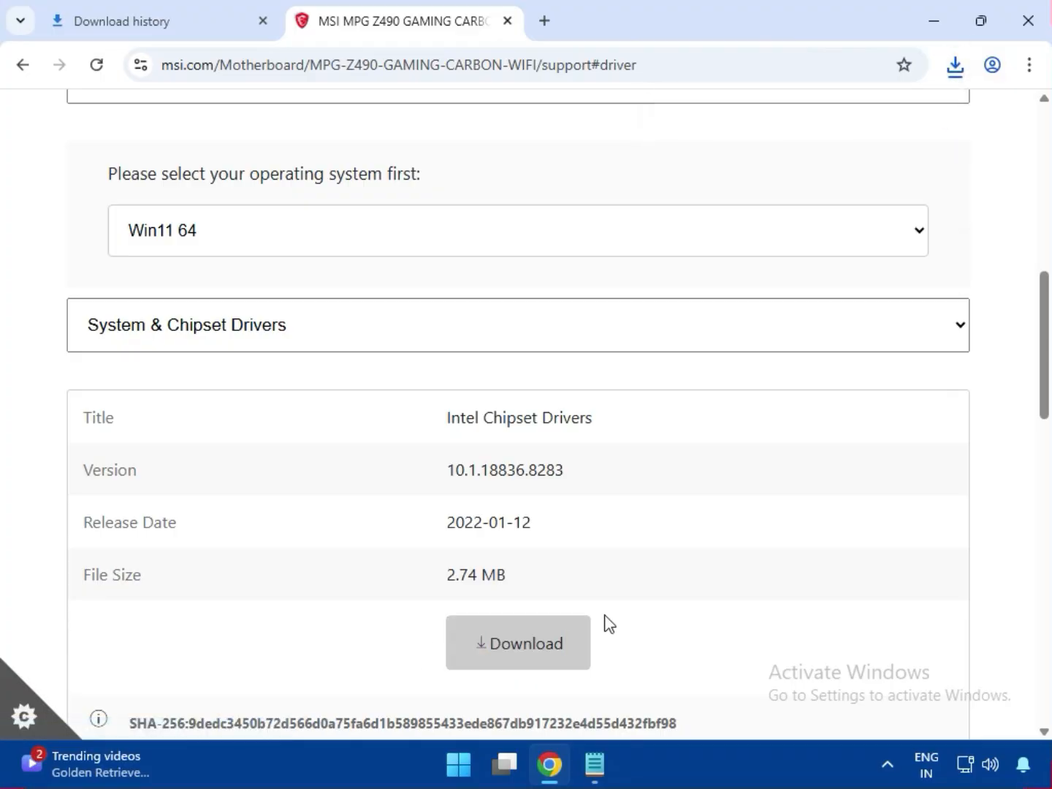
Switch the driver type to On-Board VGA Drivers and download the Intel VGA Driver
click(219, 339)
click(207, 403)
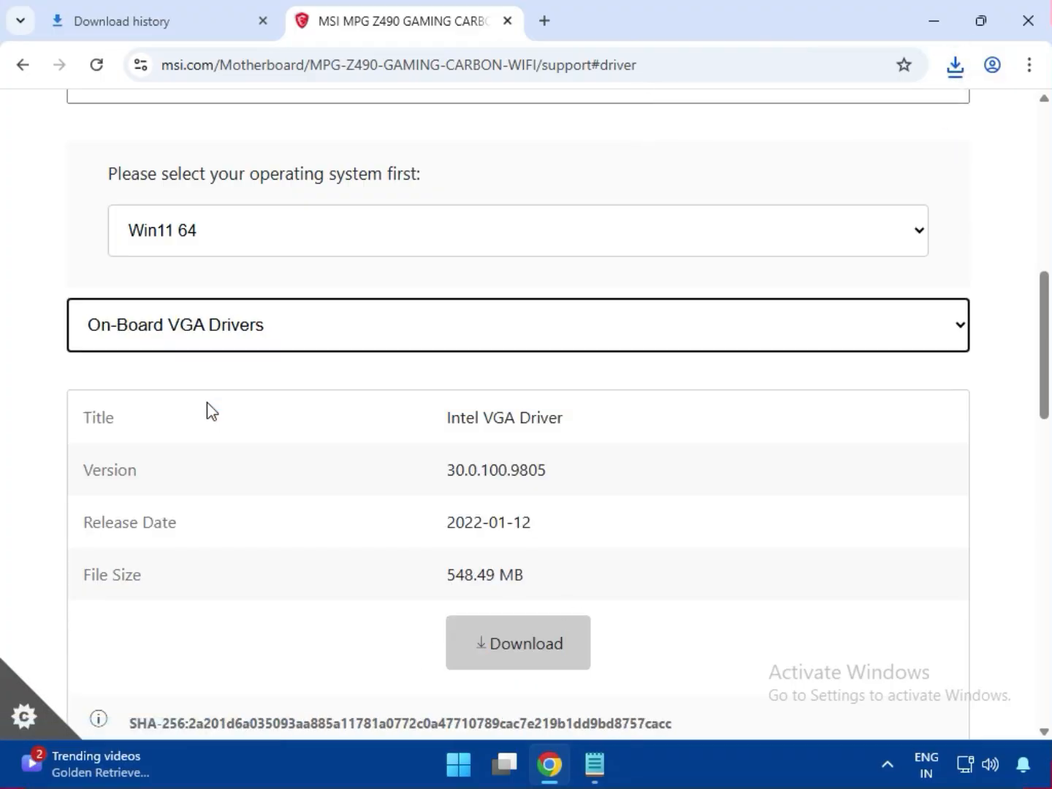
drag(447, 423, 565, 422)
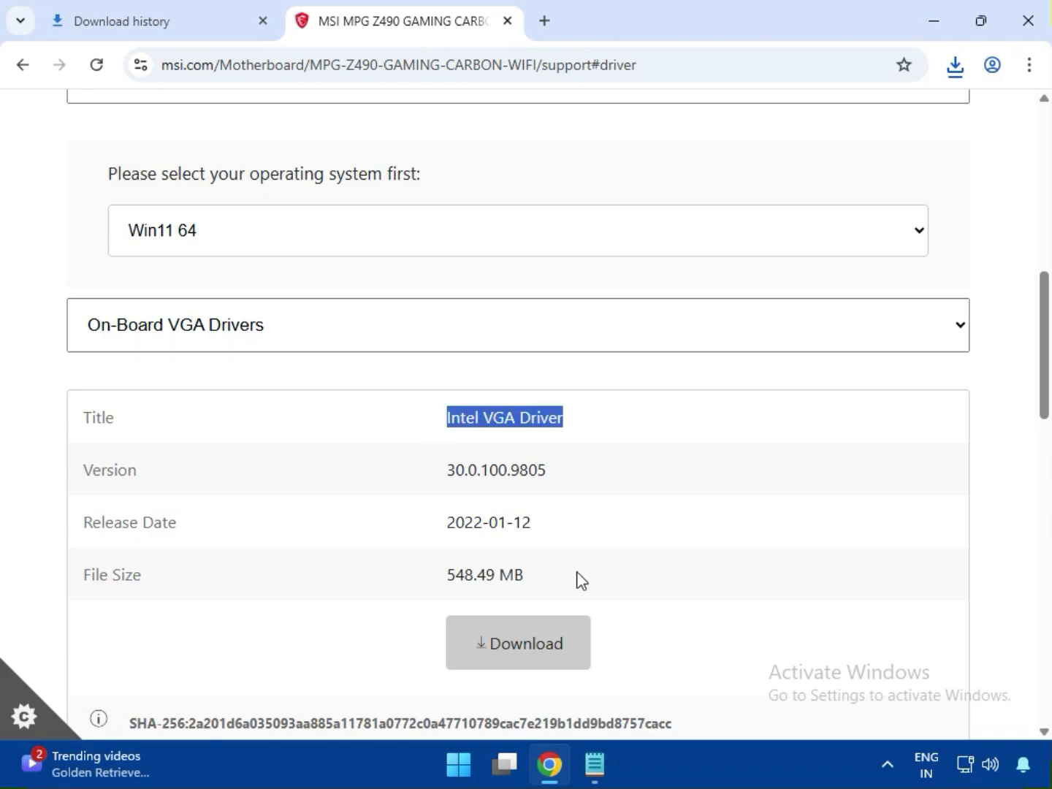
click(521, 655)
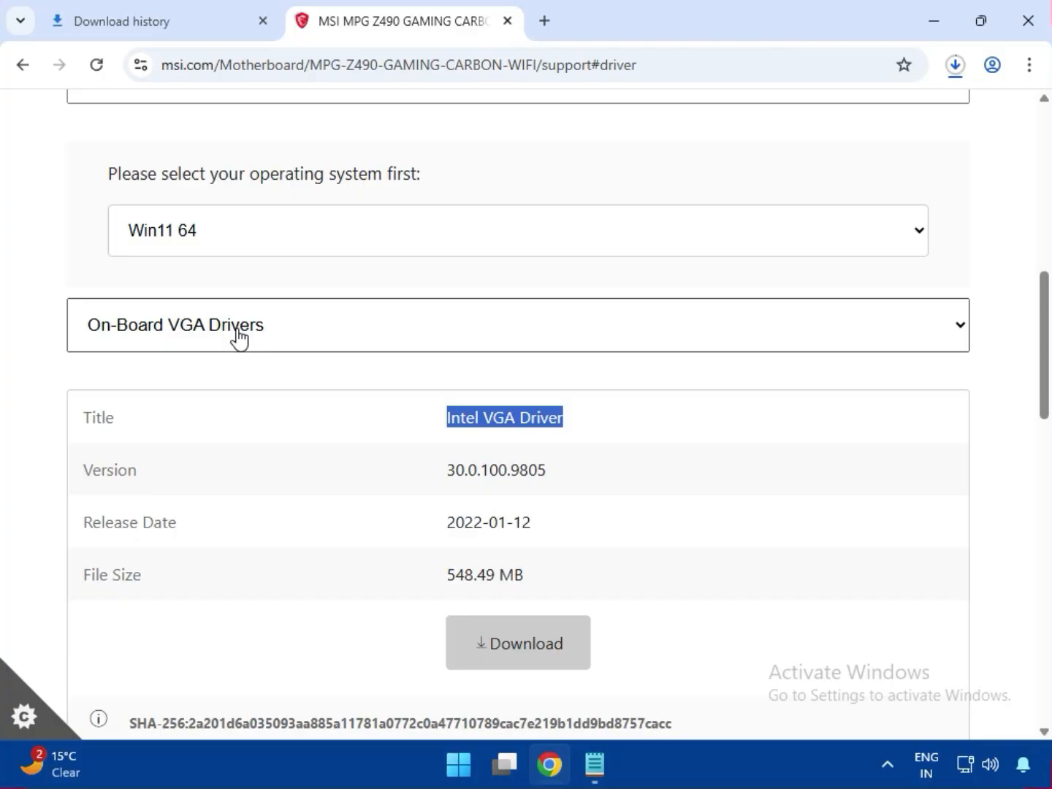
Switch the driver type to On-Board Audio Drivers and download the Realtek HD Universal Driver
scroll(238, 339, up, 1)
click(228, 430)
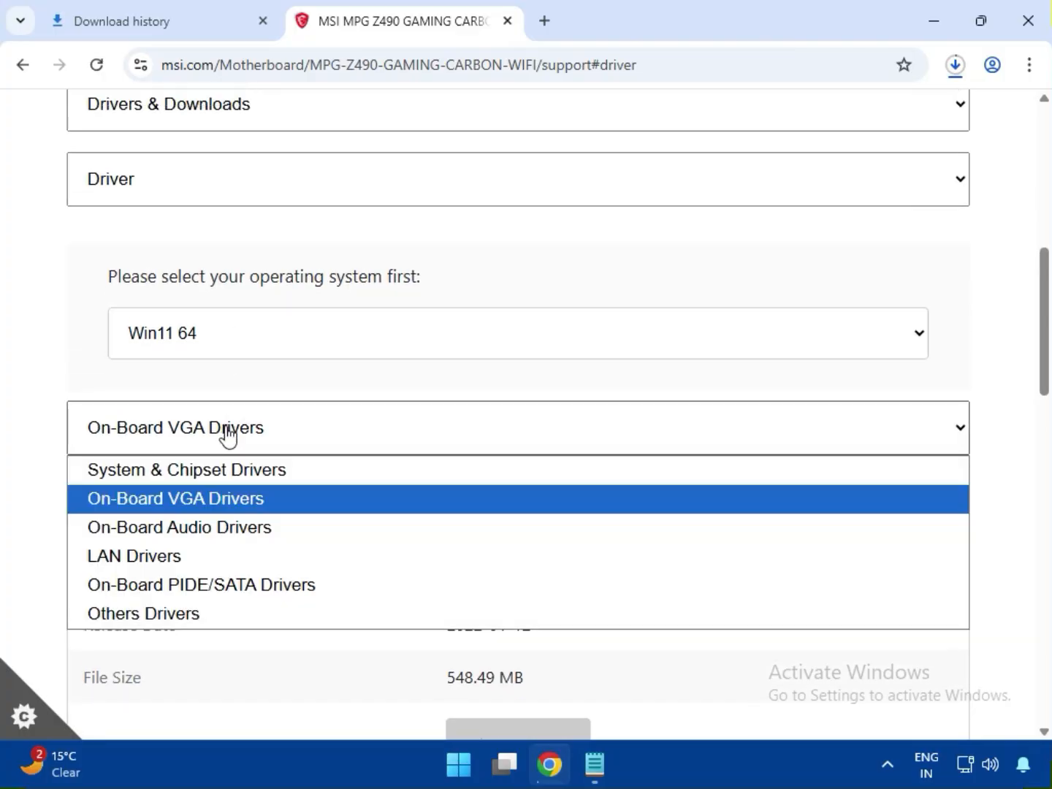
click(221, 537)
scroll(478, 406, down, 1)
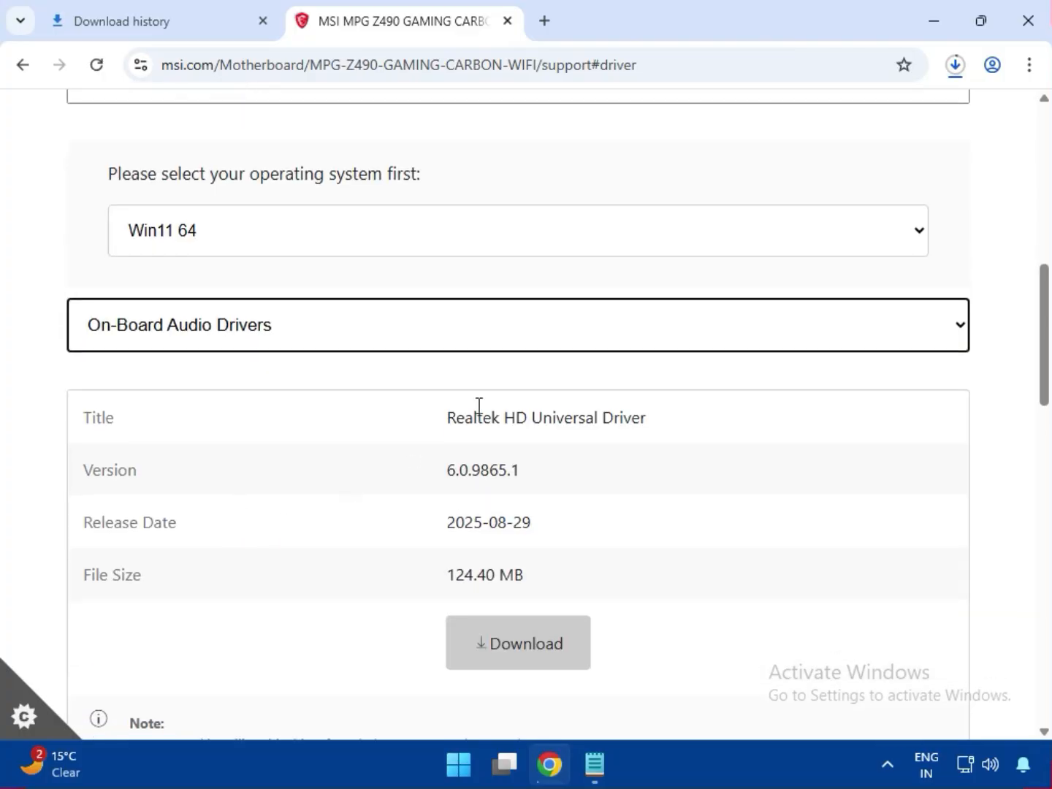
drag(453, 417, 672, 420)
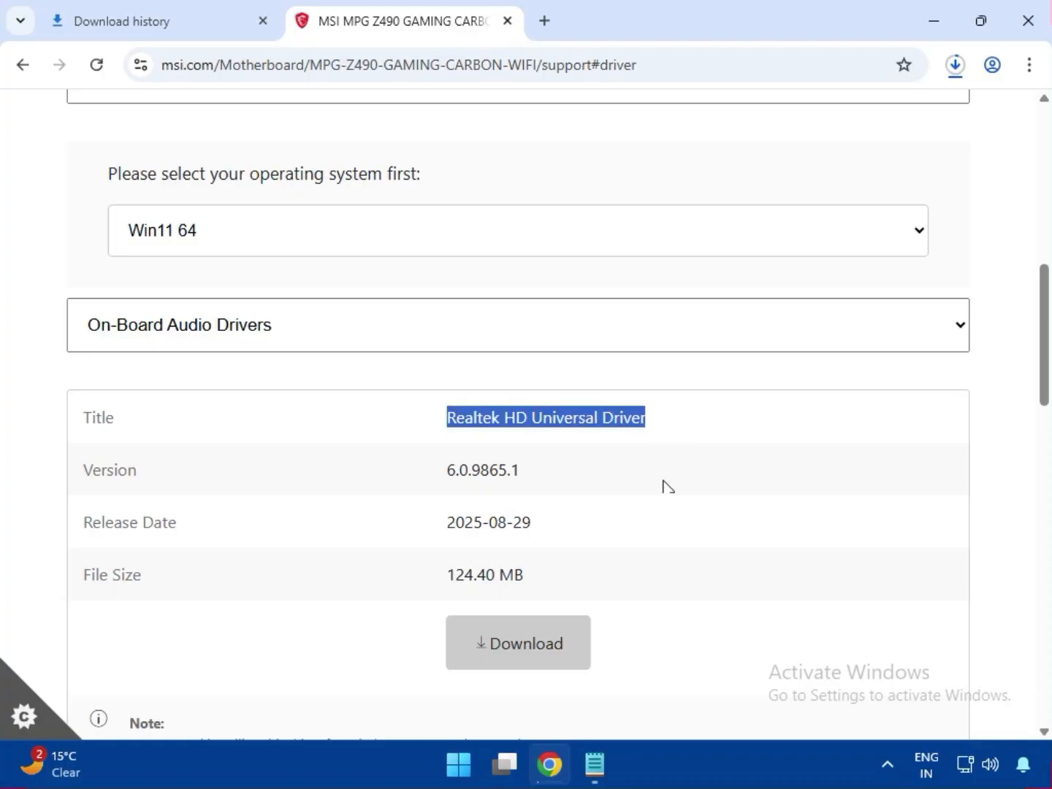
click(502, 658)
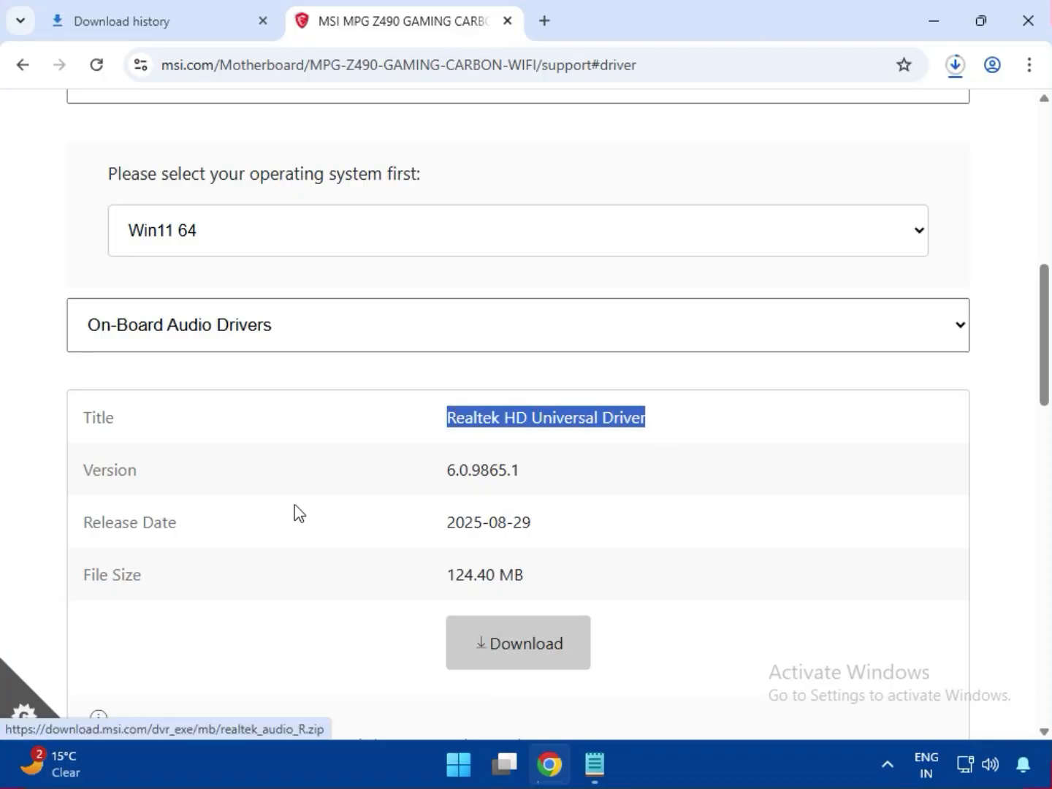
Switch the driver type to LAN Drivers and download the Realtek PCI-E Ethernet Drivers
click(165, 345)
click(158, 455)
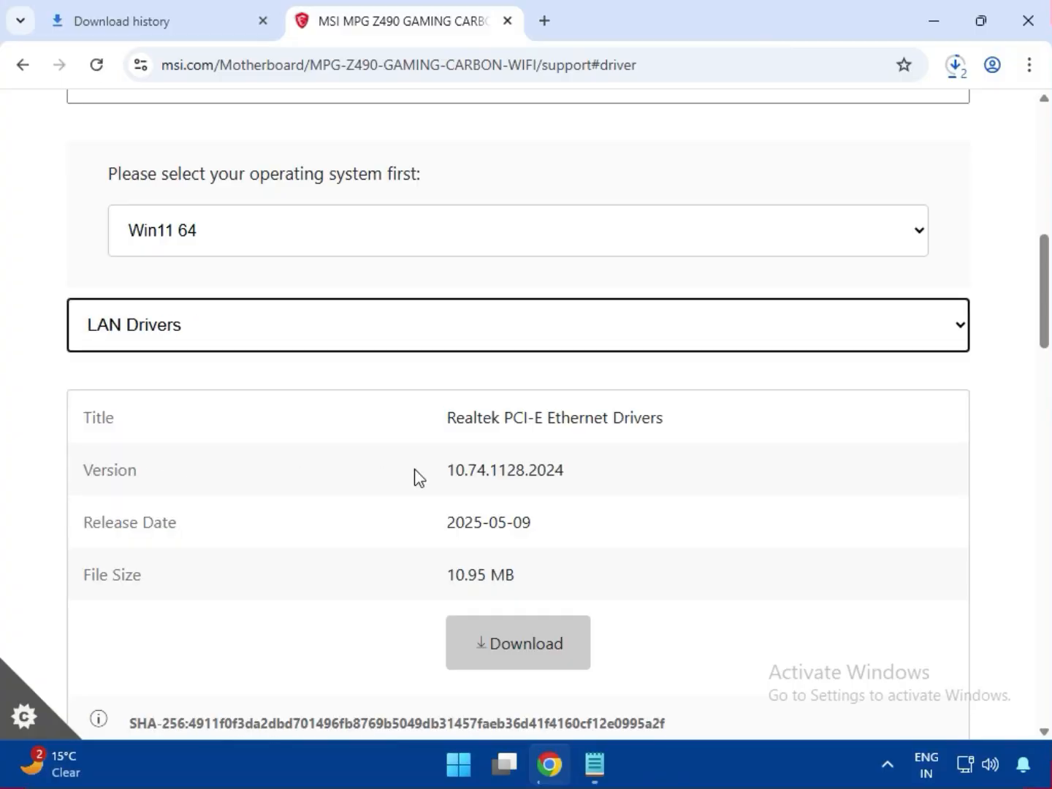
drag(522, 421, 661, 415)
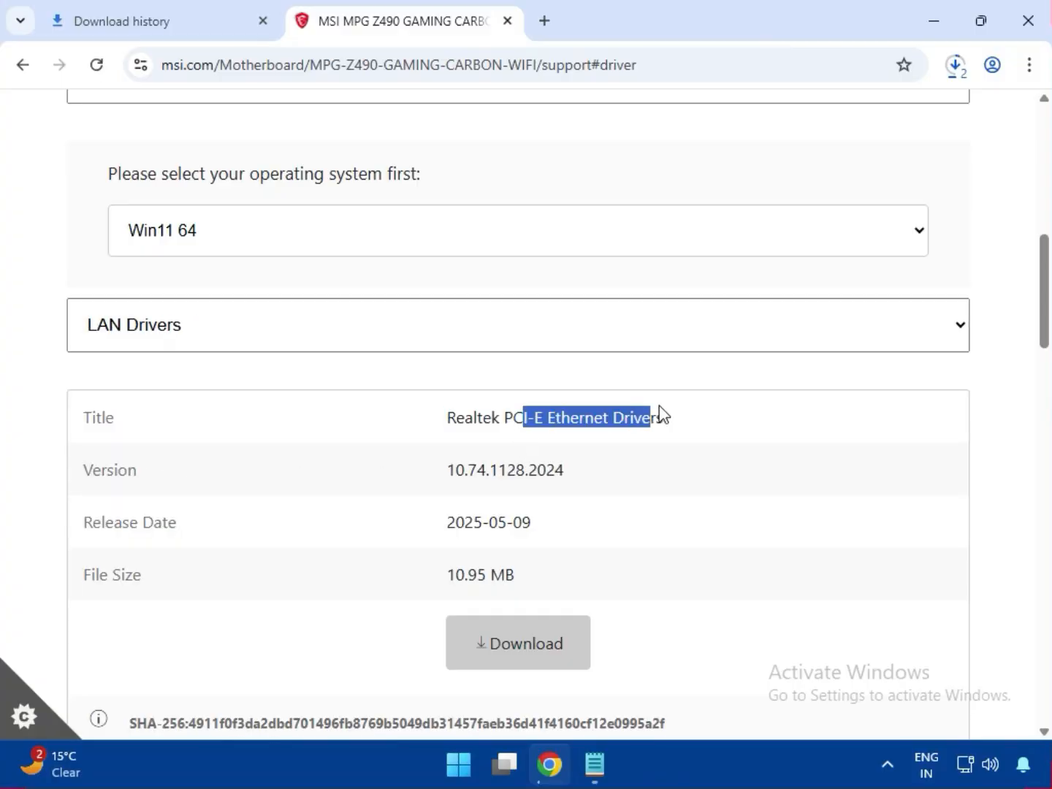
click(553, 634)
Download the Intel WIFI Driver from the LAN Drivers list
scroll(553, 633, down, 4)
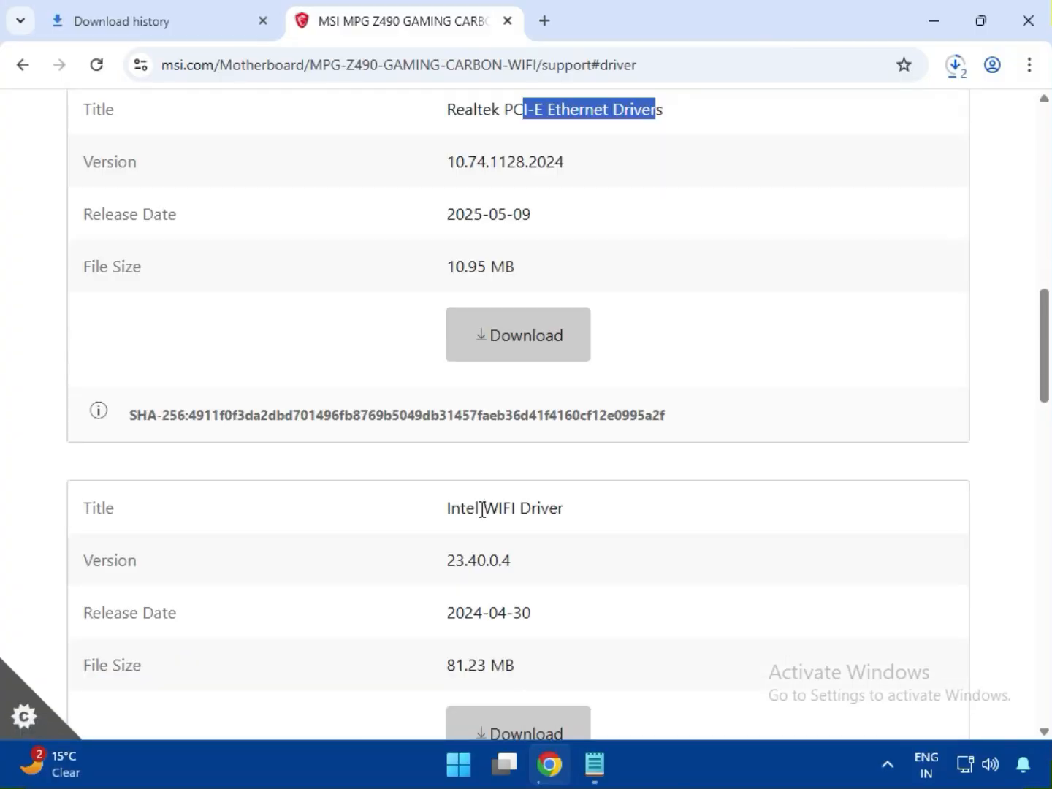
drag(481, 508, 596, 507)
click(519, 727)
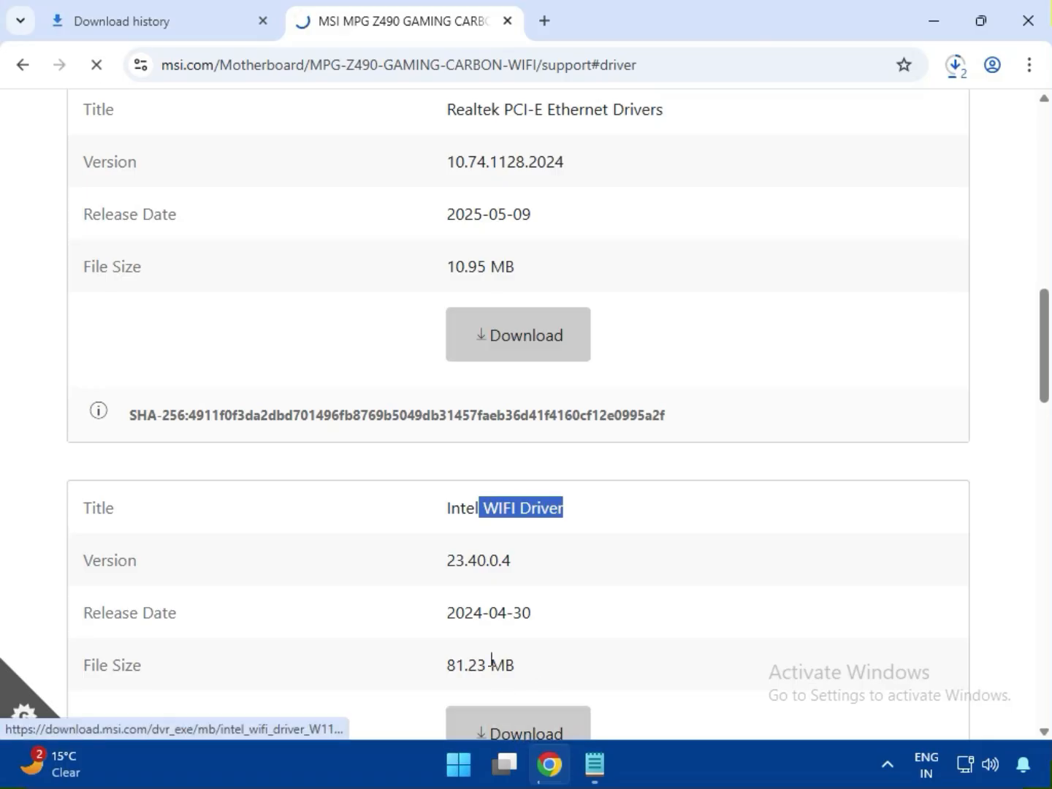
Download the BlueTooth Driver from the LAN Drivers list
scroll(477, 658, down, 4)
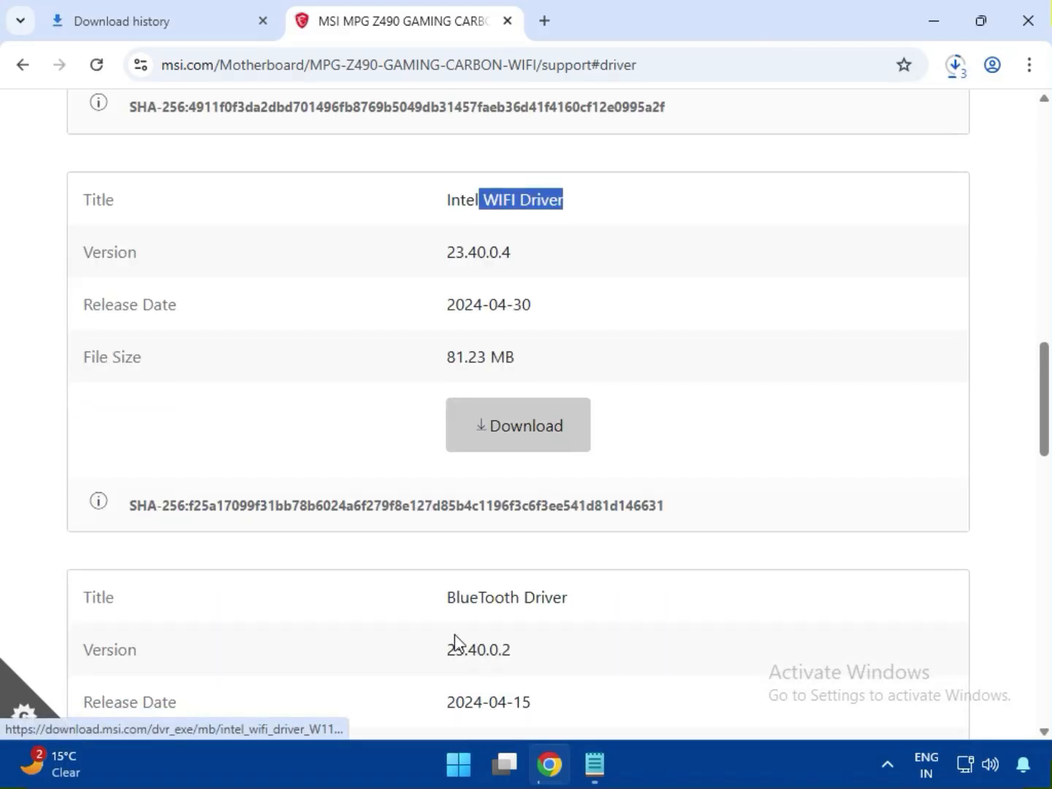
click(456, 596)
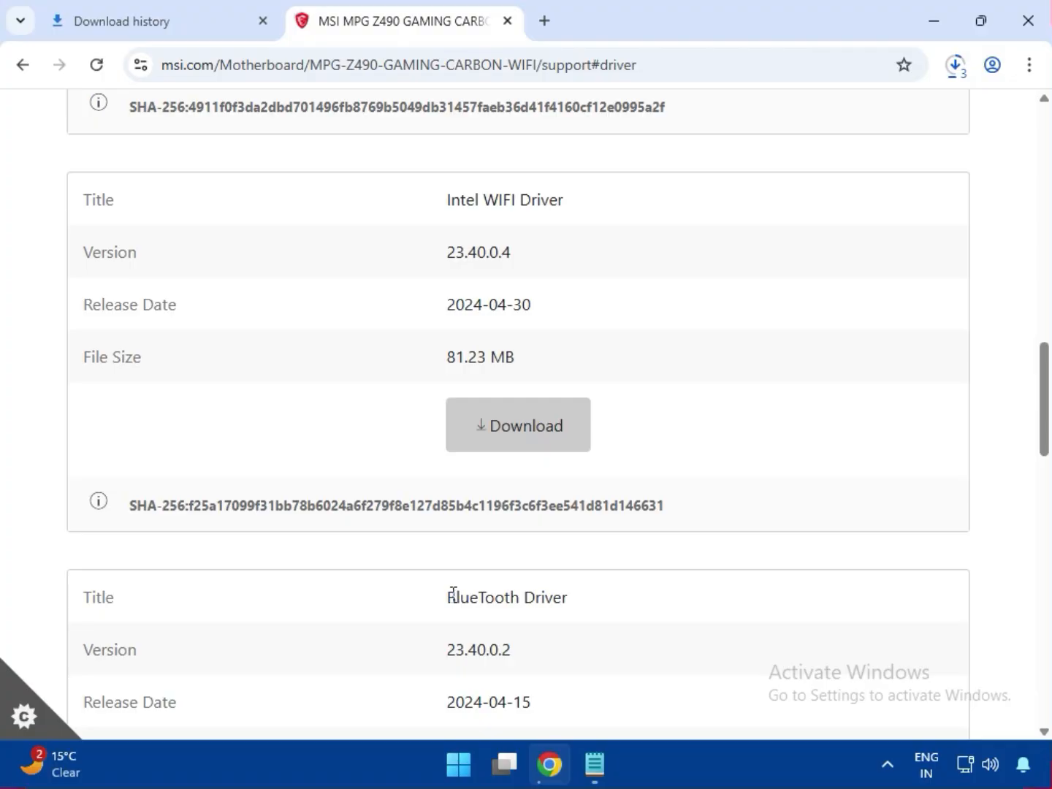
drag(453, 597, 590, 617)
scroll(574, 622, down, 3)
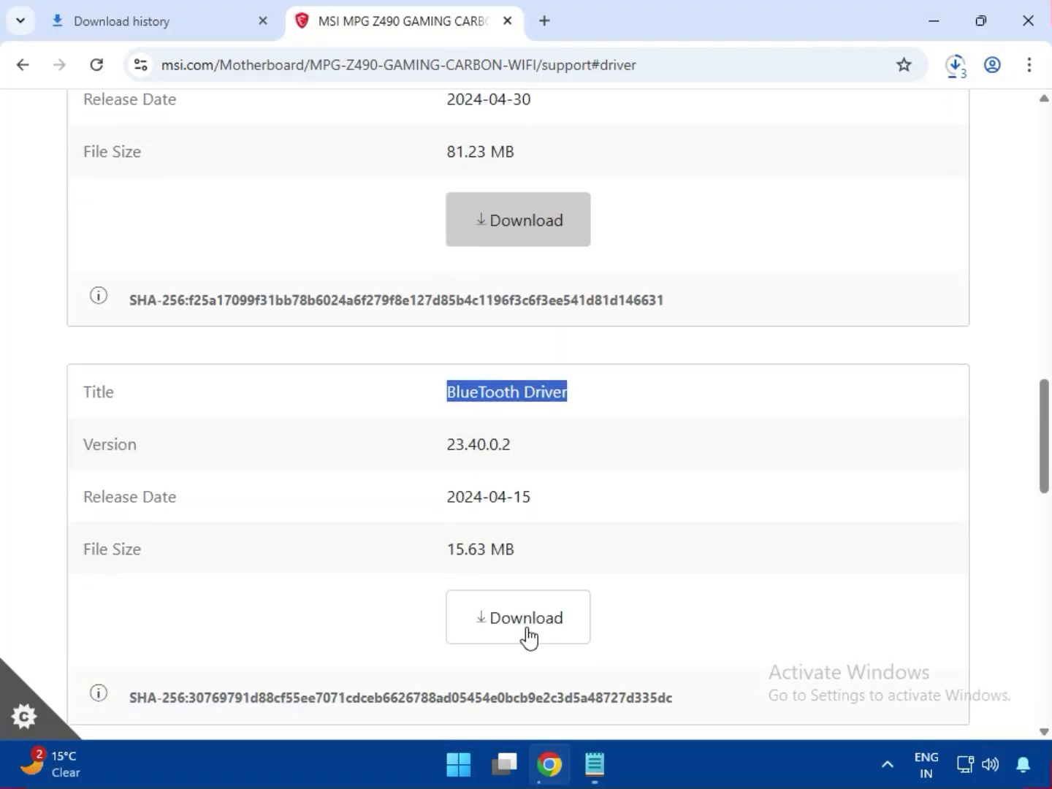
click(529, 636)
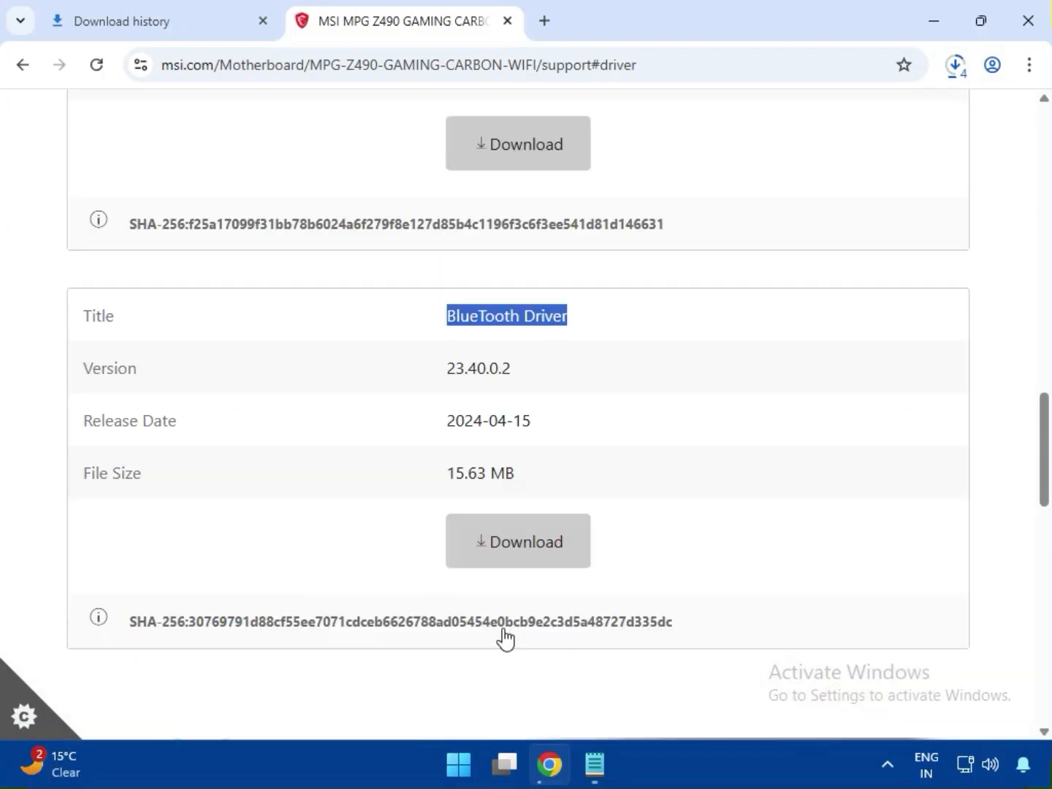
Open the full download history and show bt_drivers (3).zip in its folder in File Explorer
scroll(541, 556, up, 6)
scroll(459, 352, up, 7)
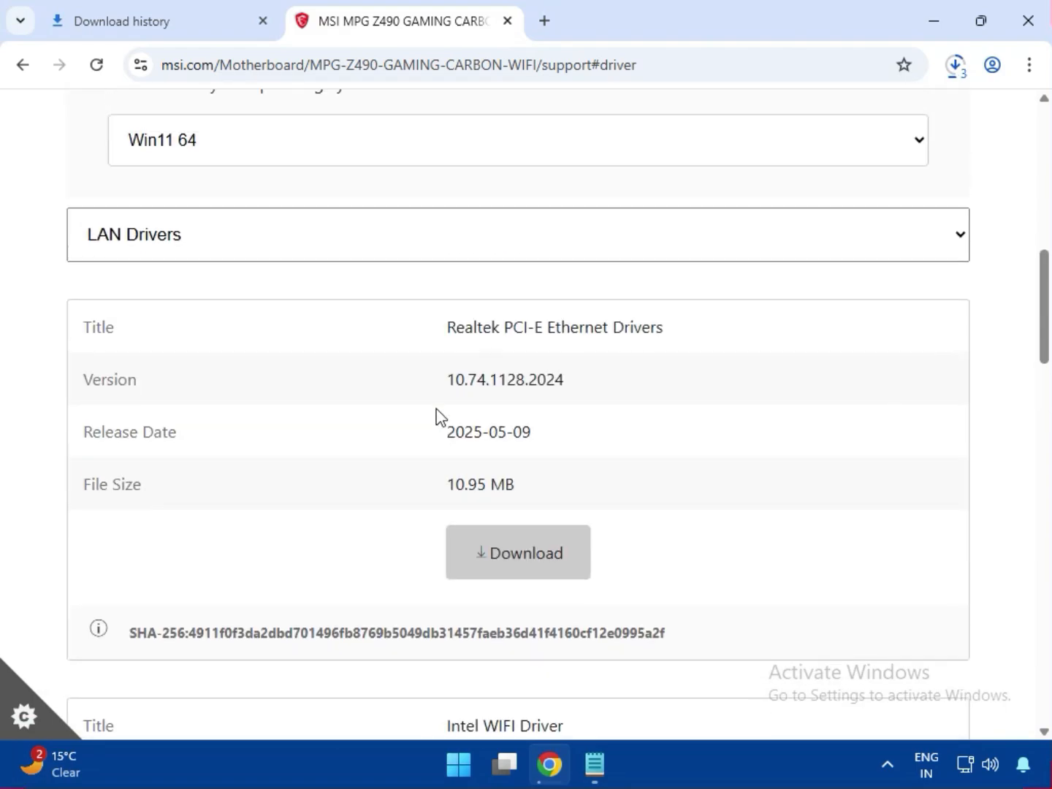
click(945, 67)
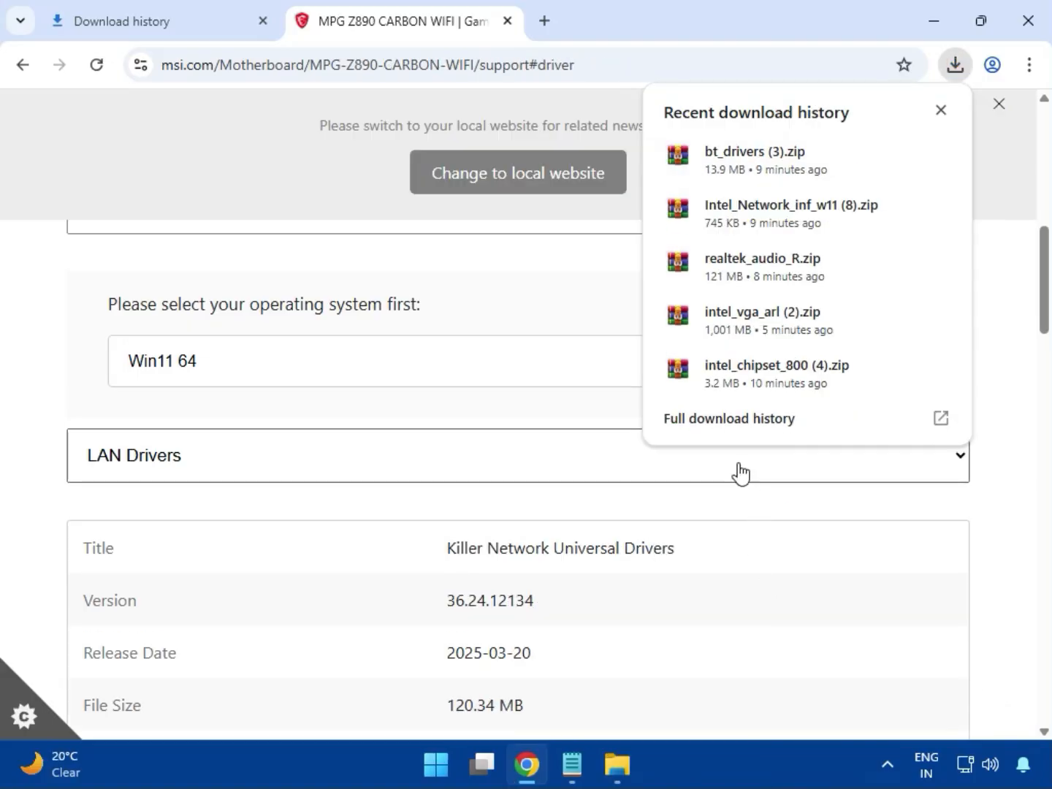
click(705, 431)
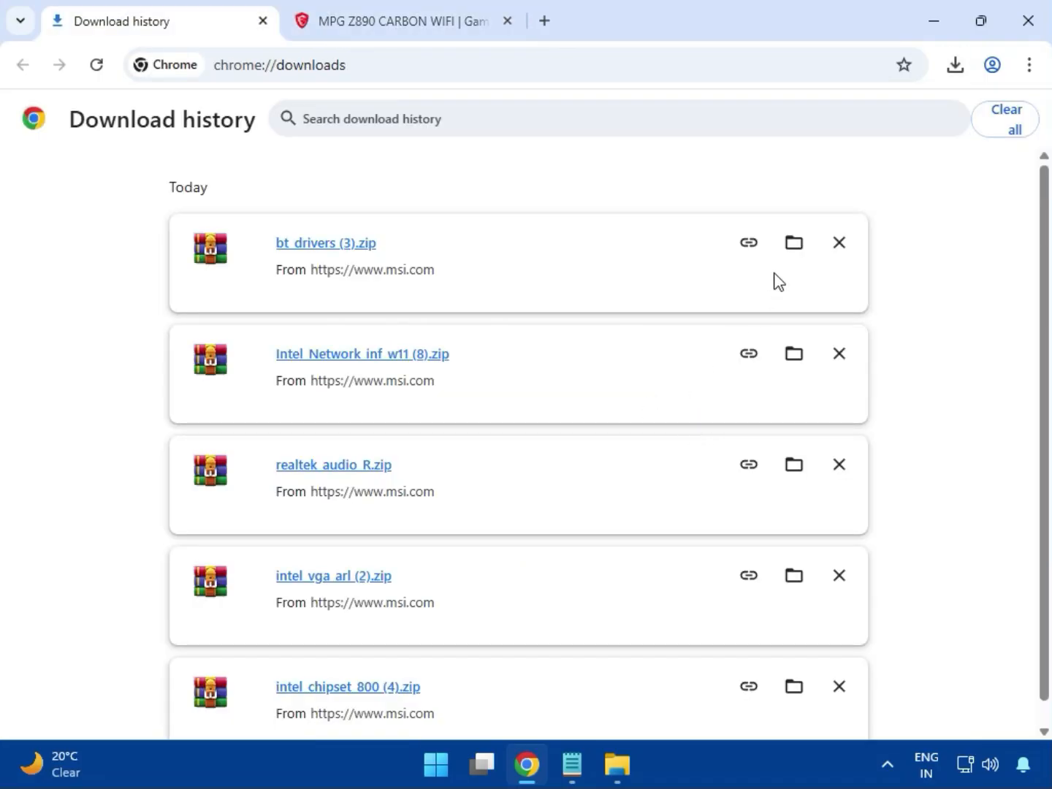
click(791, 245)
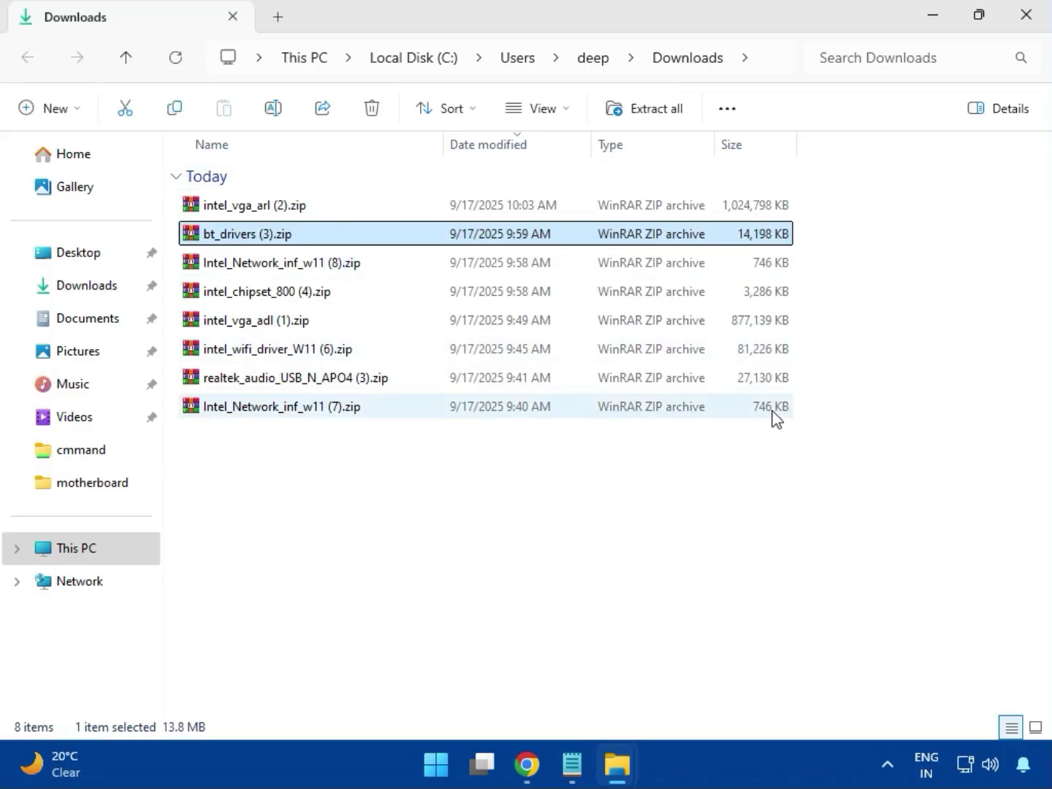
Open intel_vga_arl (2).zip and launch Installer.exe from the Intel VGA Driver_32.0.101.6629 folder, allowing it to make changes to the device
key(Up)
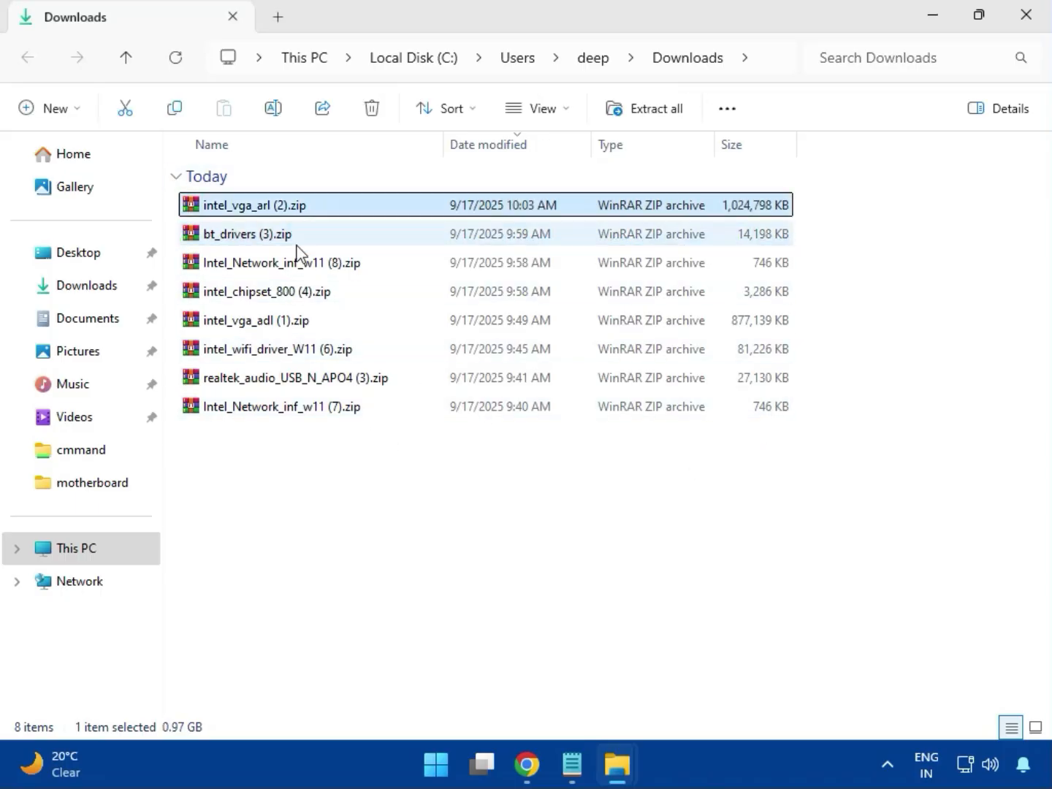
double_click(288, 205)
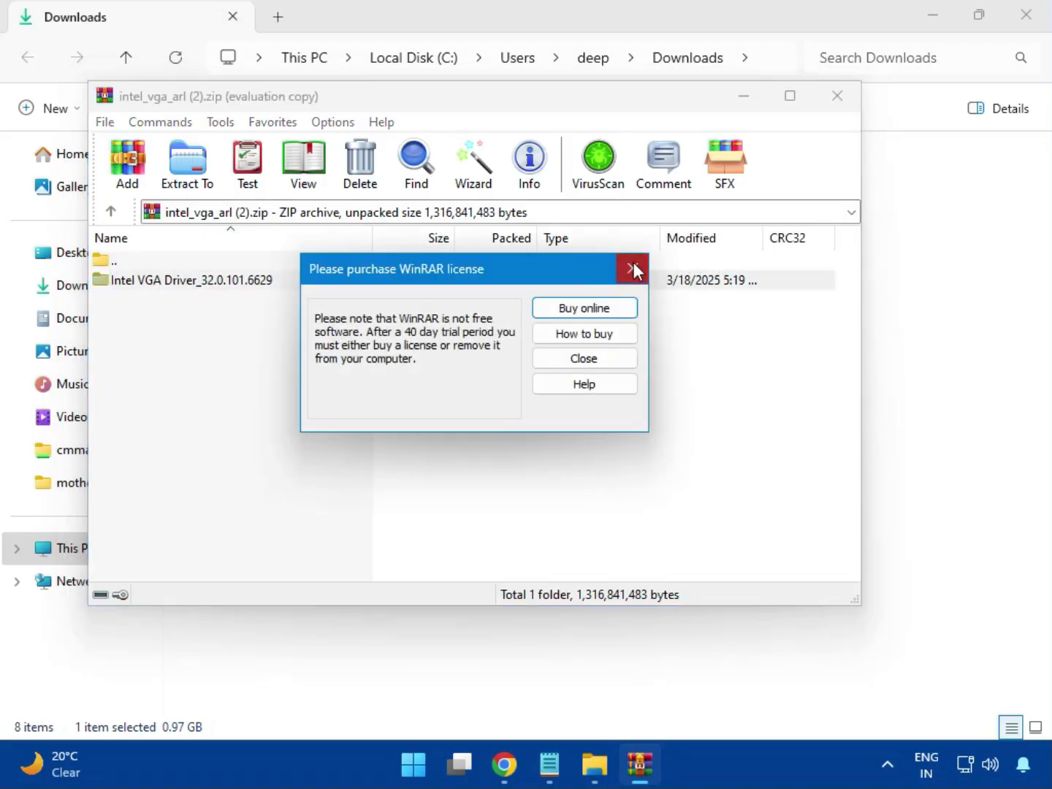
click(631, 269)
double_click(220, 280)
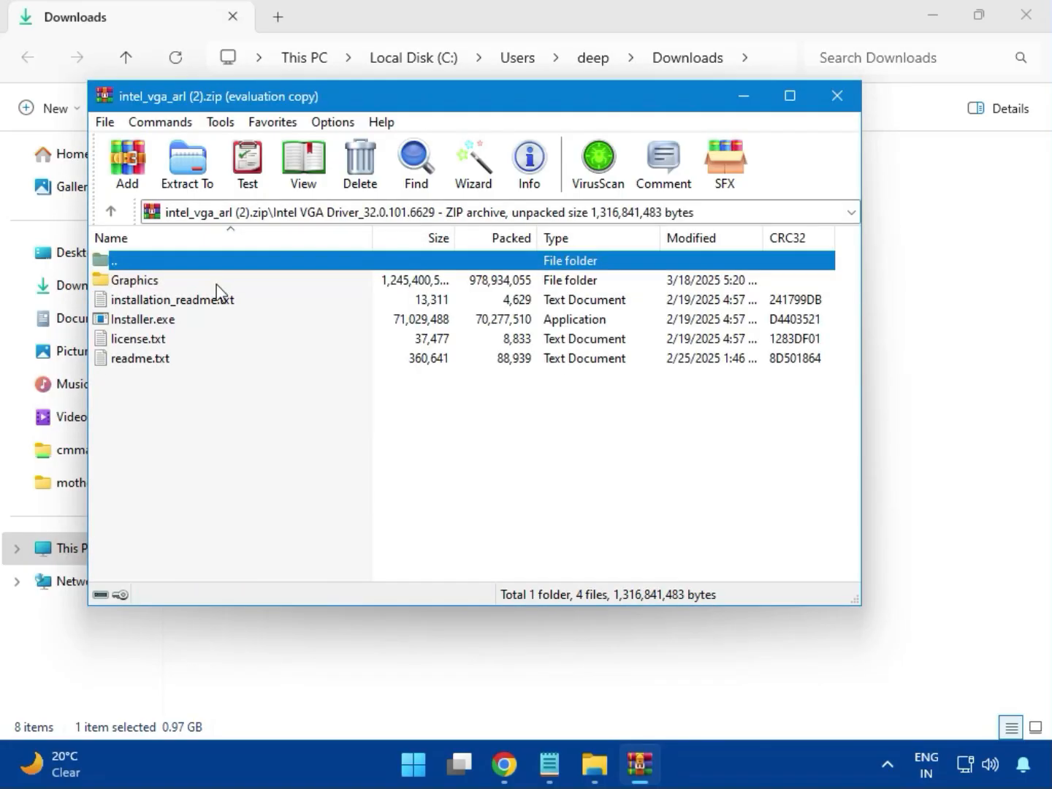
click(175, 325)
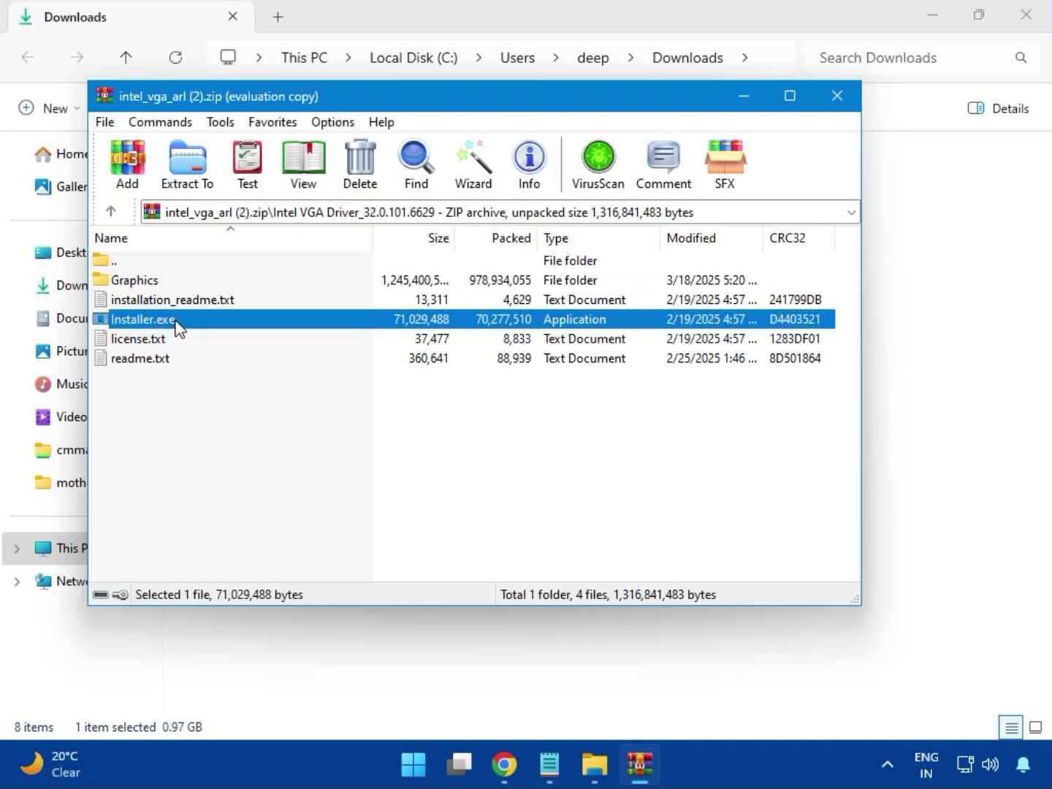
double_click(207, 326)
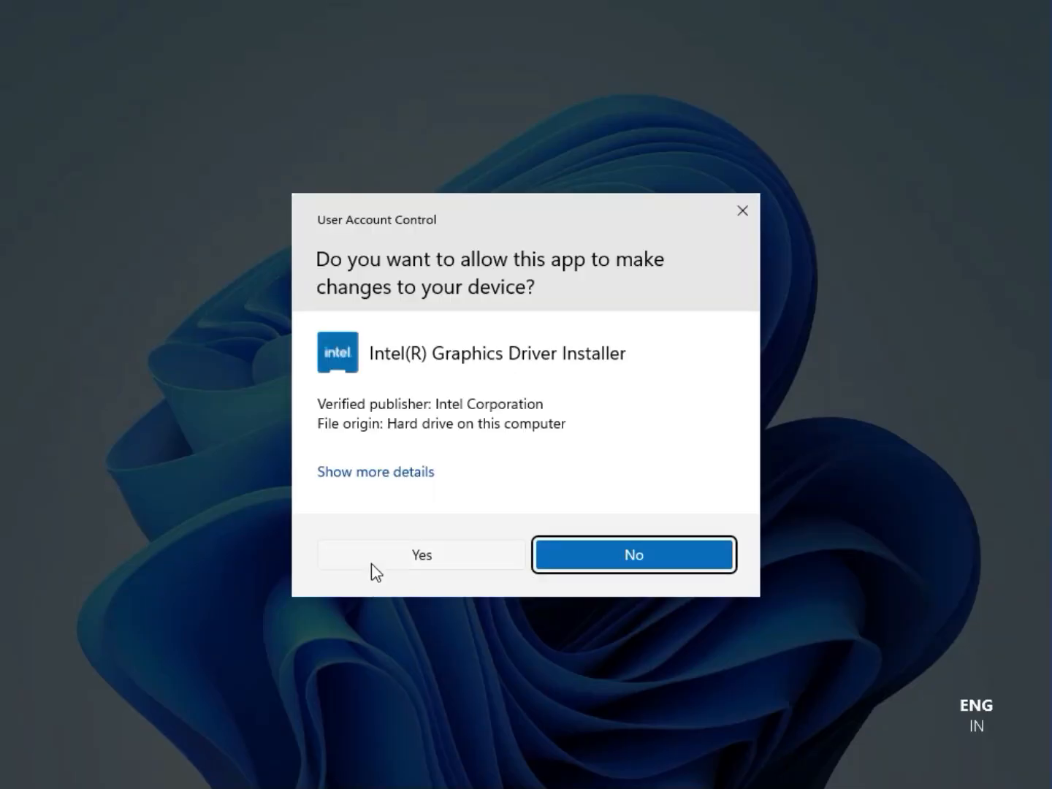
click(406, 555)
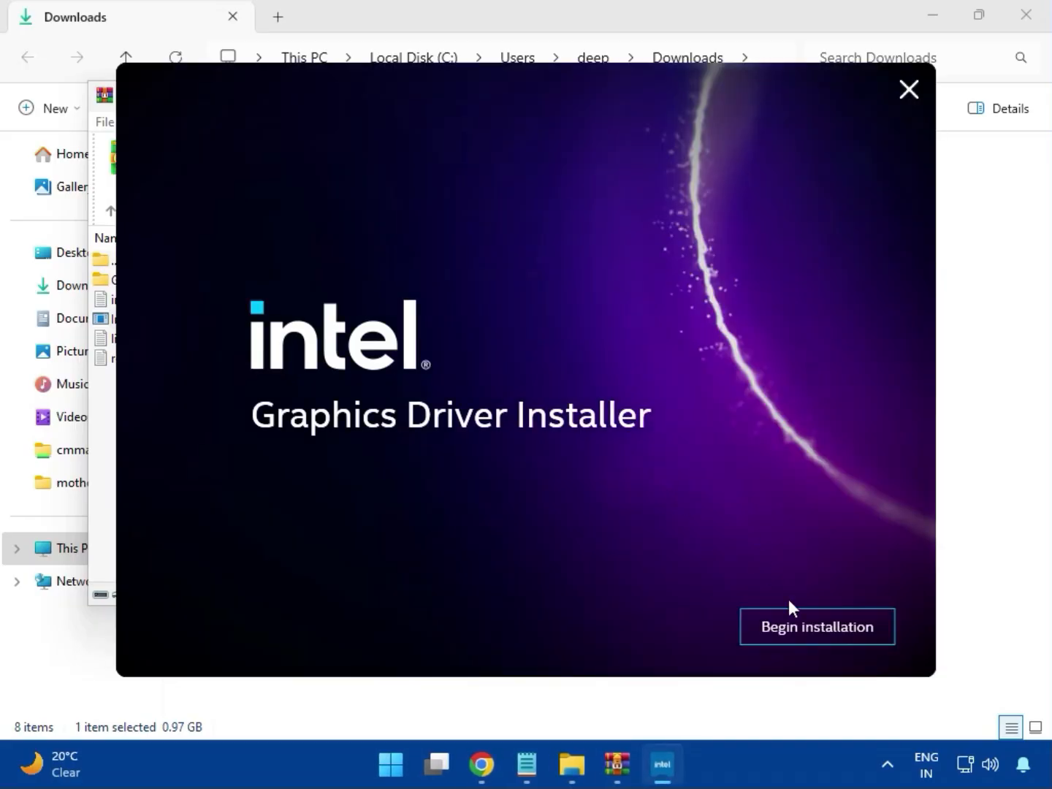
Try to install the Intel graphics driver, closing the installer and the archive window when done
click(804, 626)
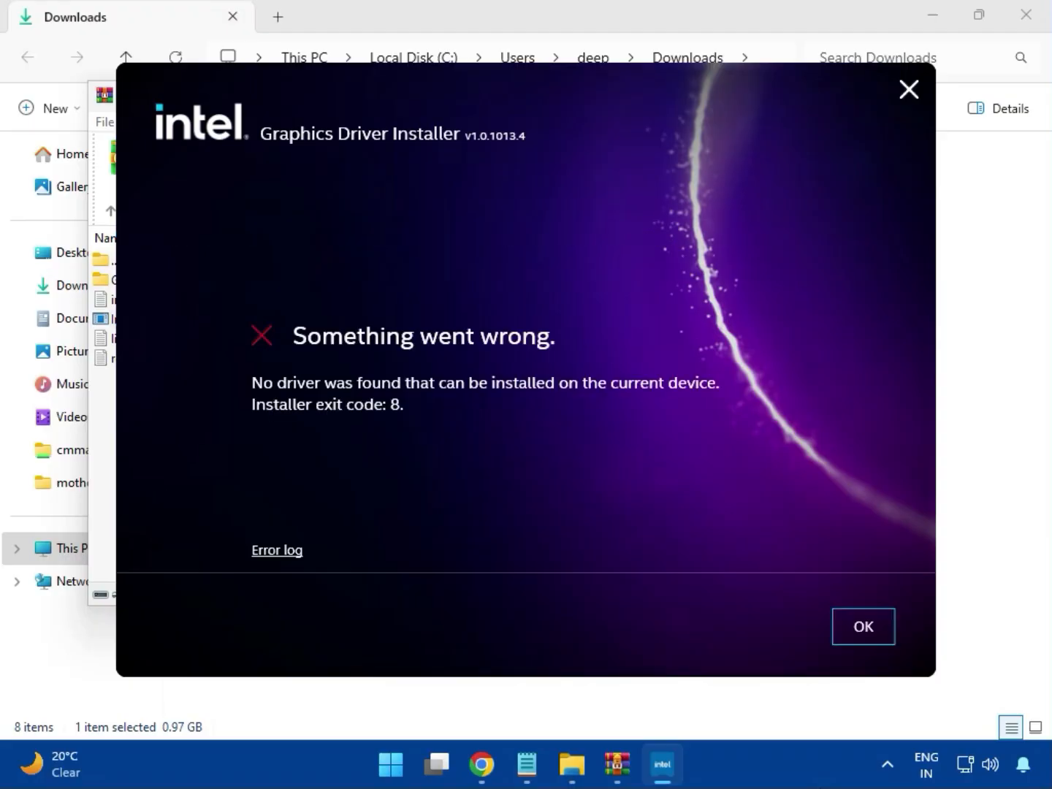
click(849, 648)
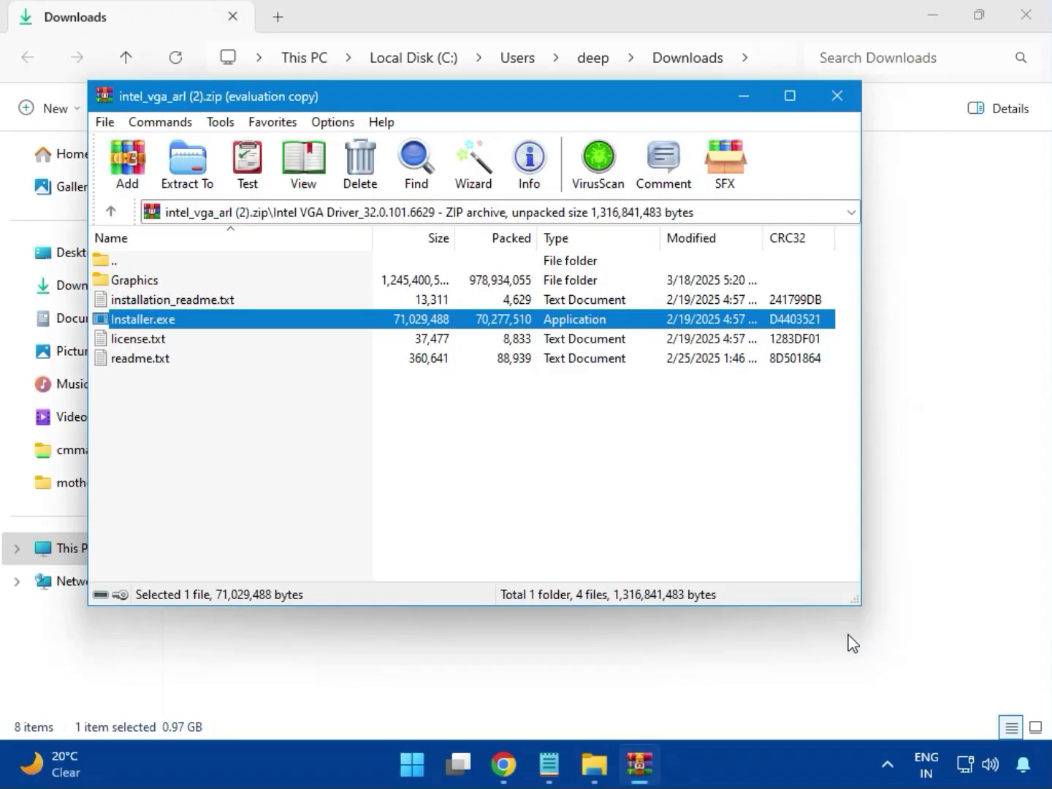
click(838, 95)
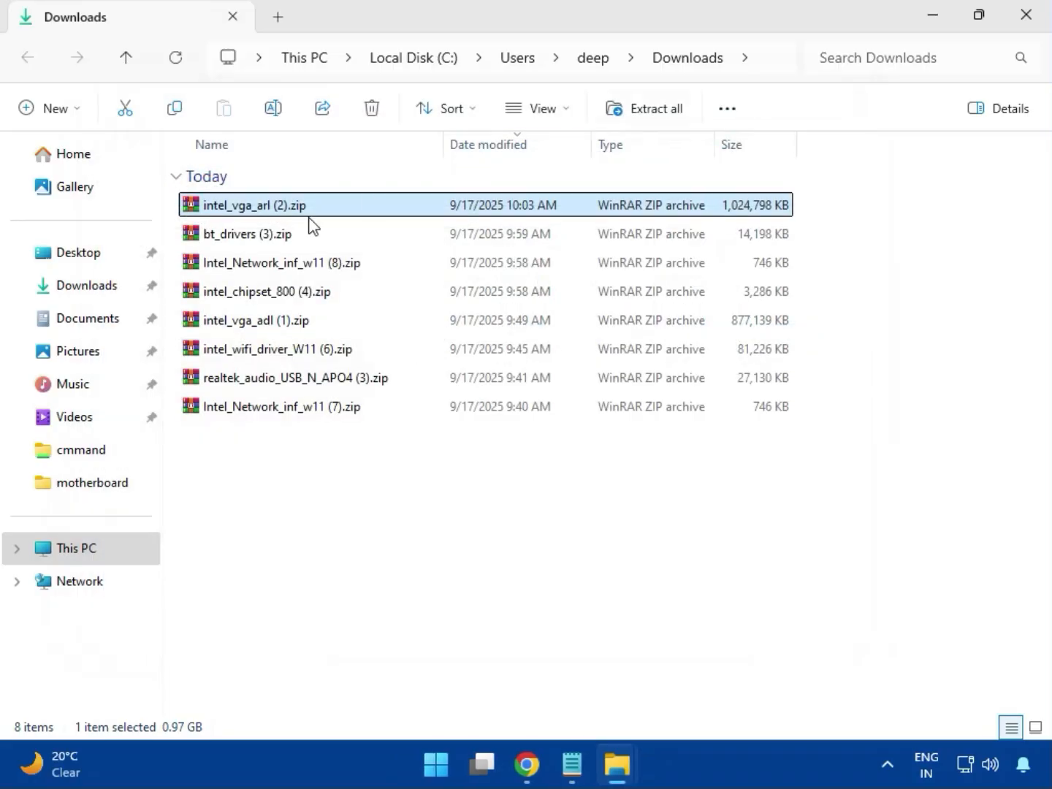
Open bt_drivers (3).zip and launch Intel Bluetooth.msi from the Intel BlueTooth Driver_23.70.0.2 folder
click(225, 238)
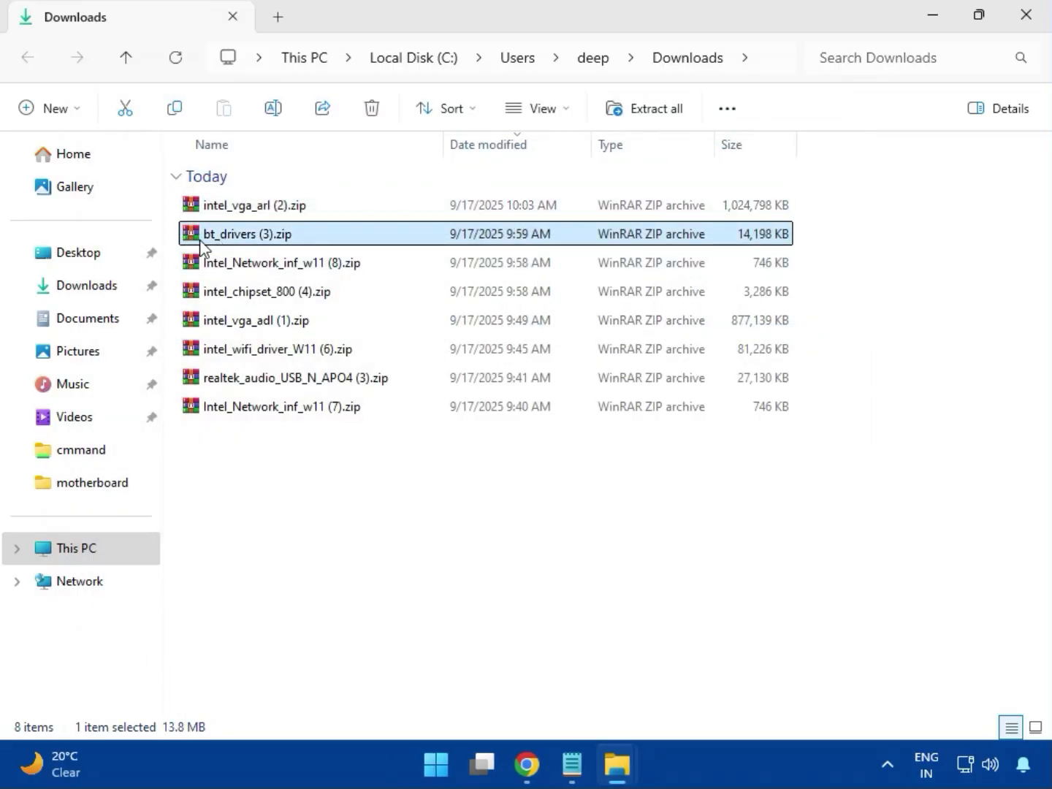
double_click(253, 236)
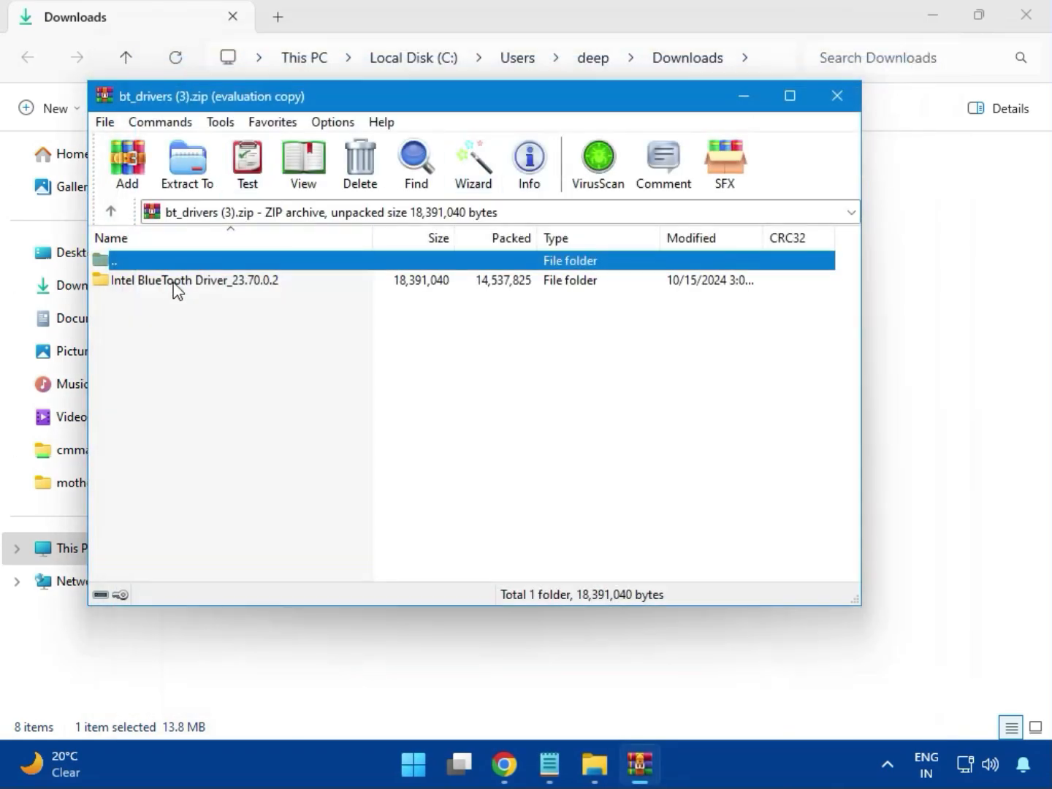
click(131, 285)
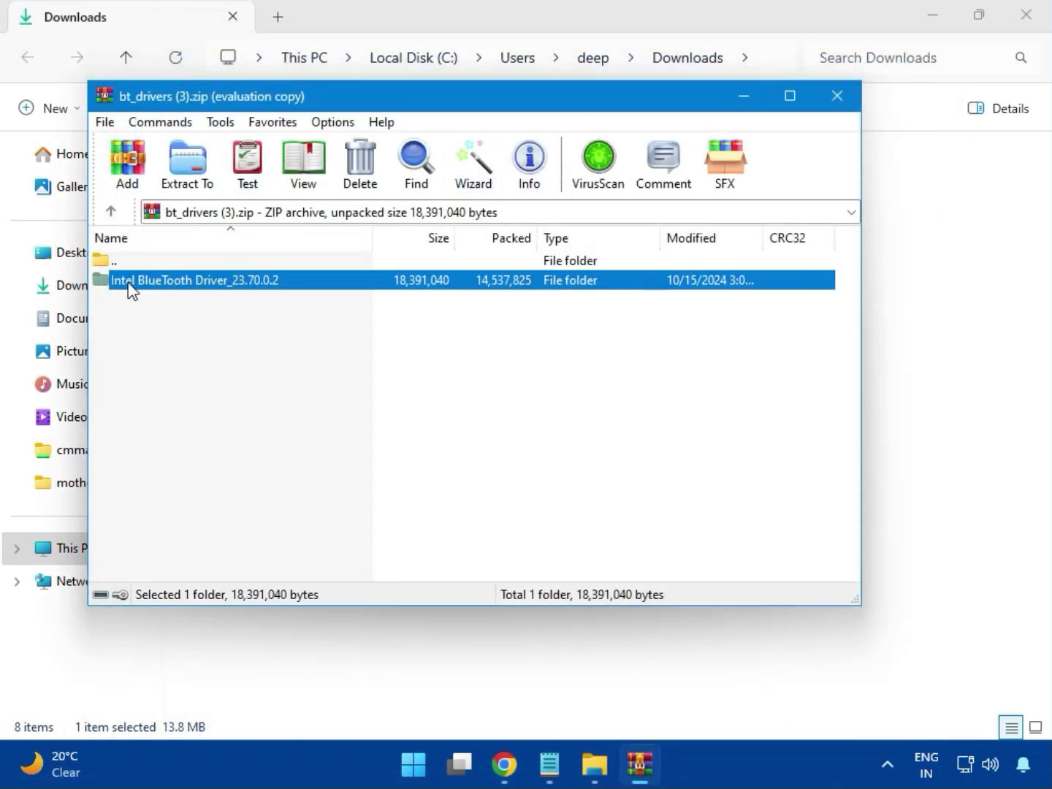
double_click(196, 281)
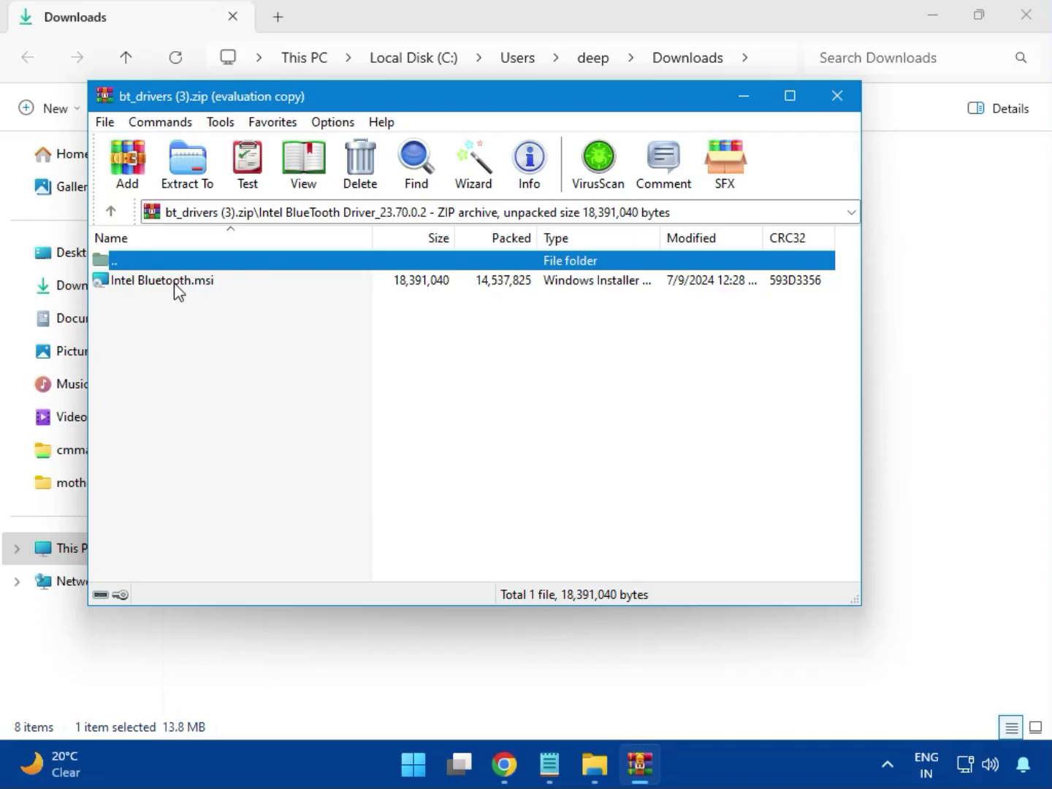
double_click(175, 285)
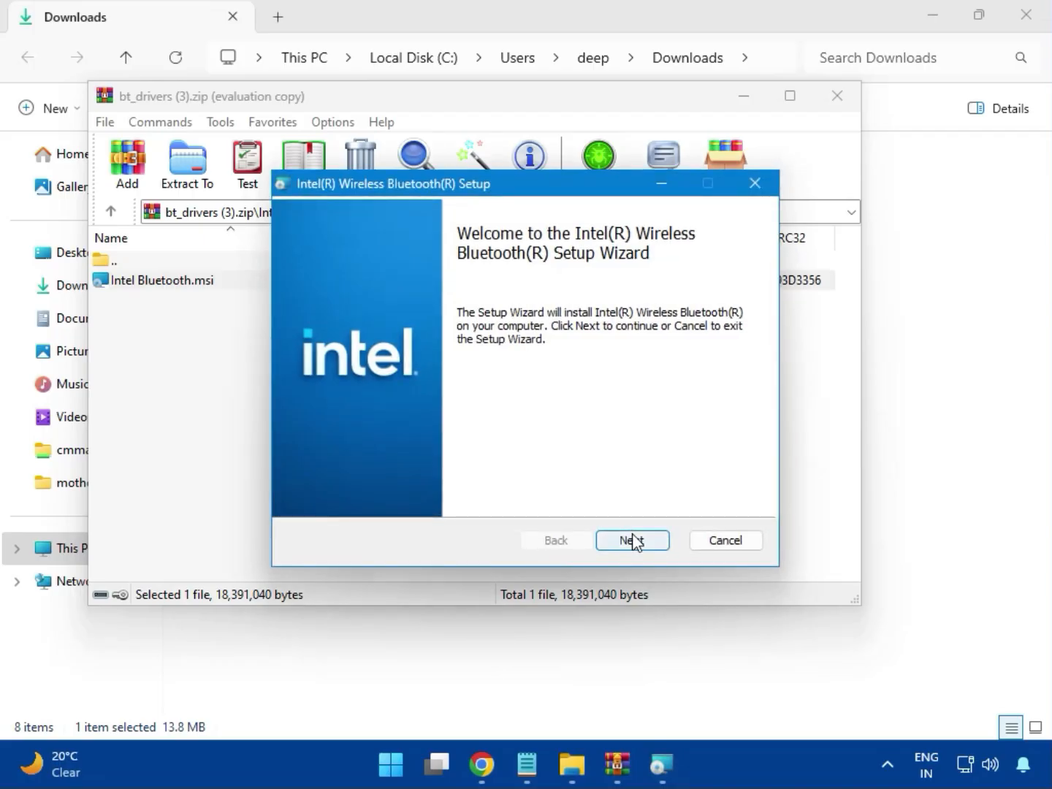
Install Intel Wireless Bluetooth with the license accepted and the Typical setup type, closing the finished wizard and the archive
click(632, 540)
click(341, 496)
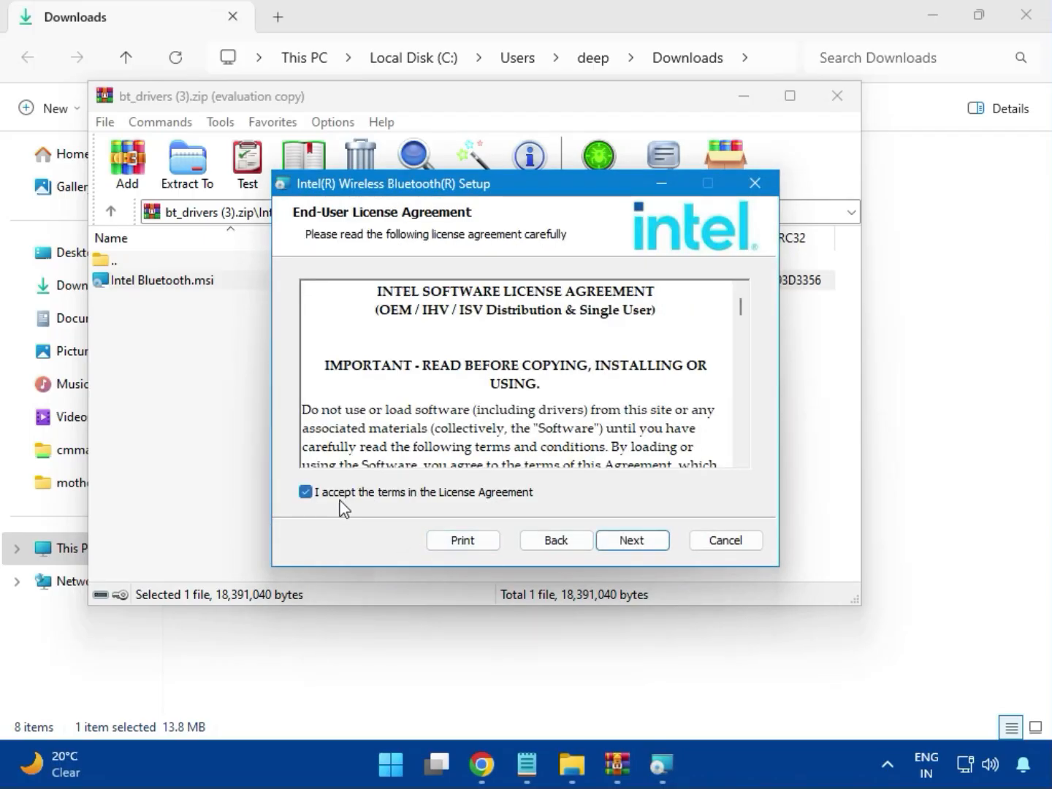
click(628, 540)
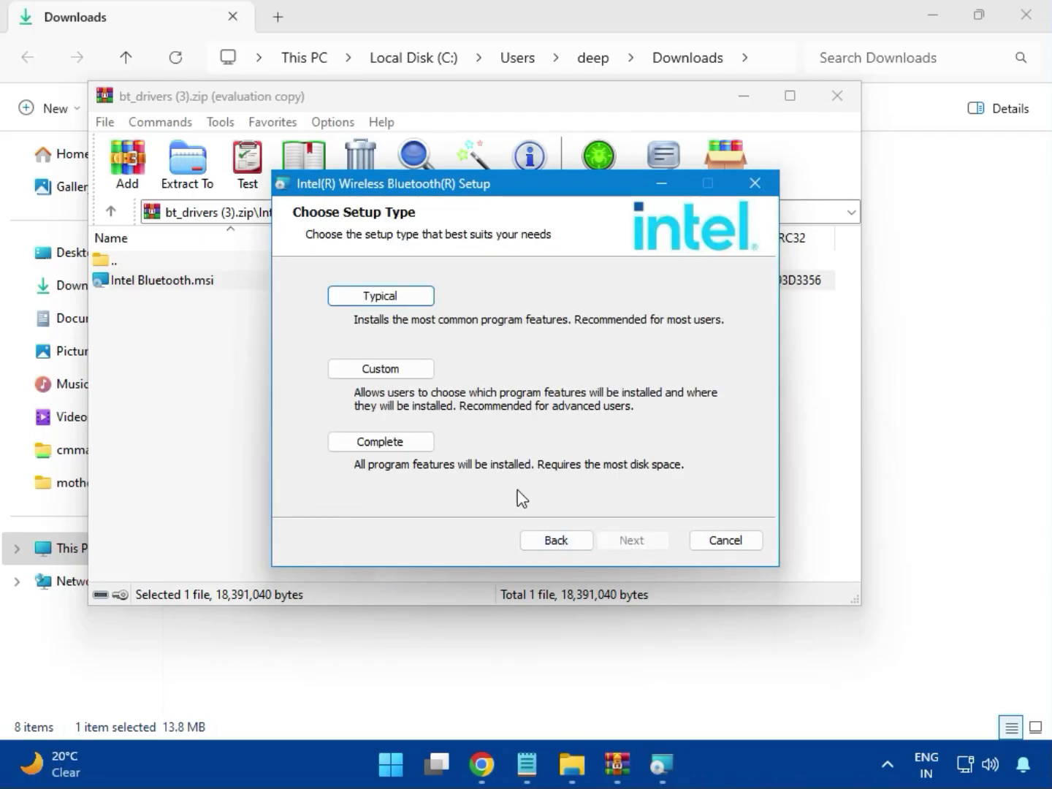
click(362, 300)
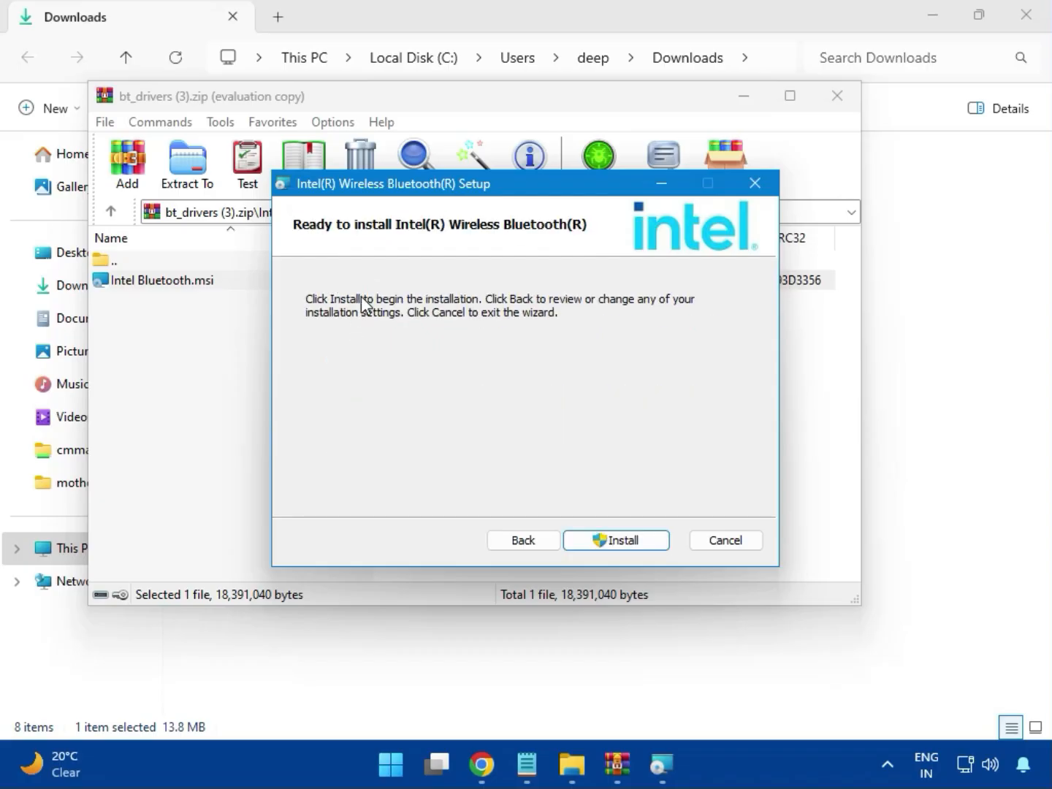
click(603, 541)
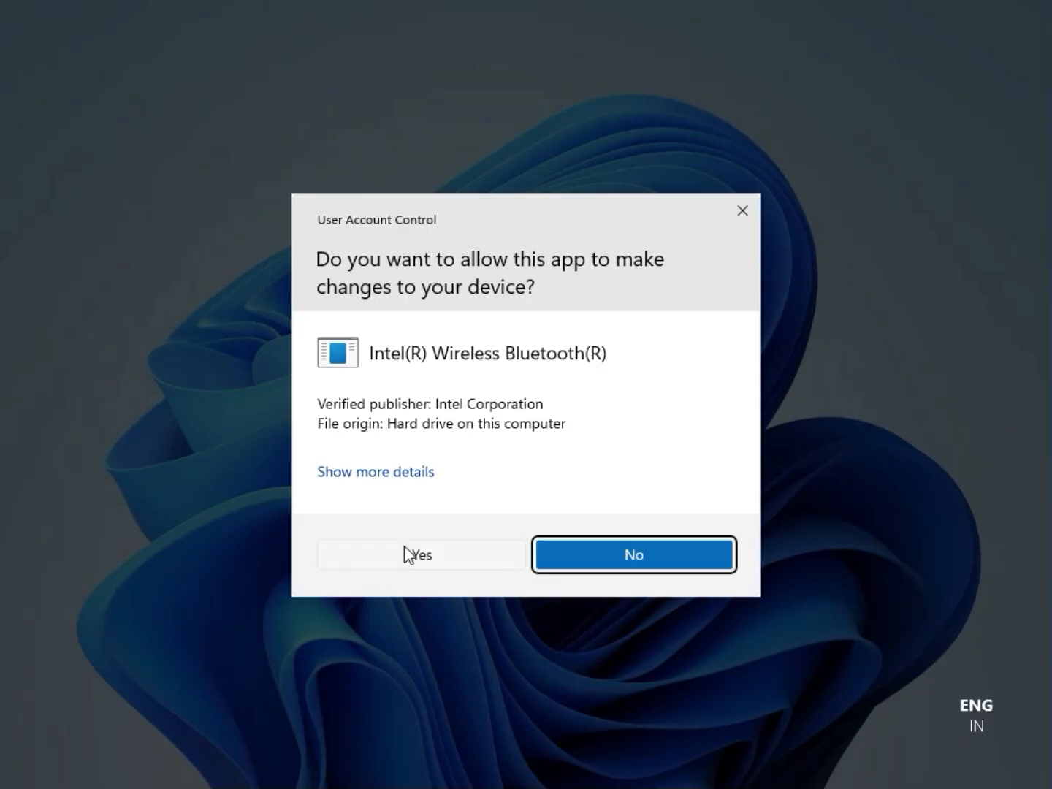
click(405, 544)
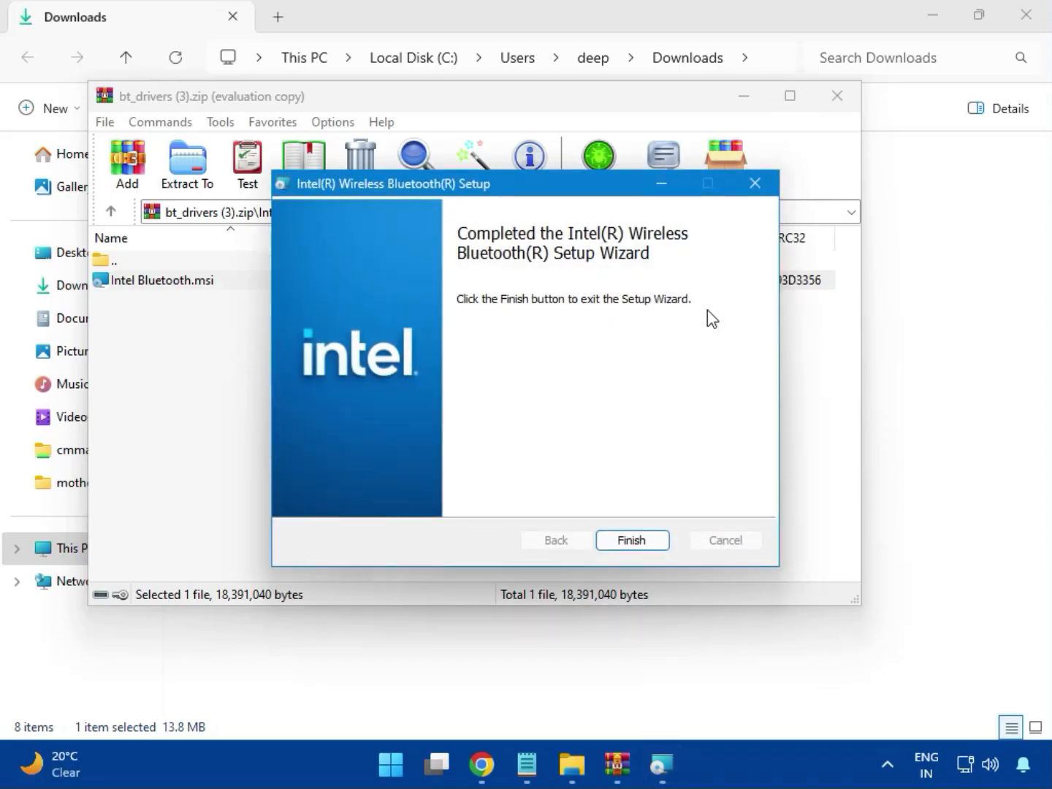
click(632, 541)
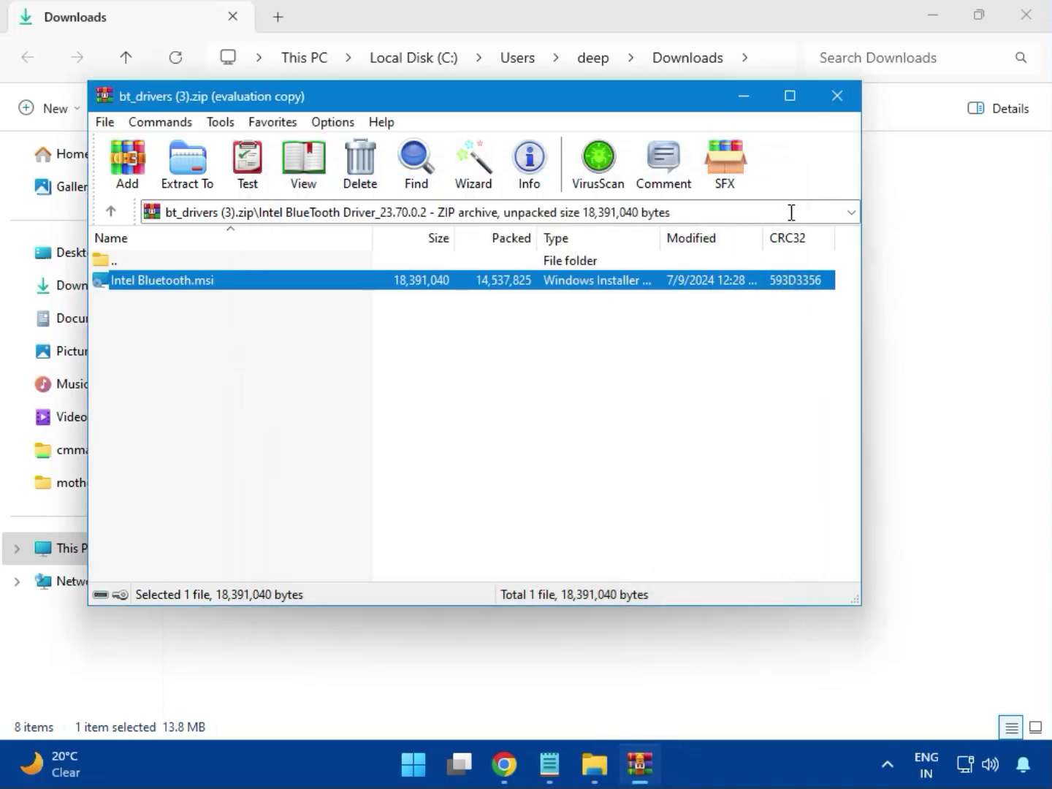
click(848, 107)
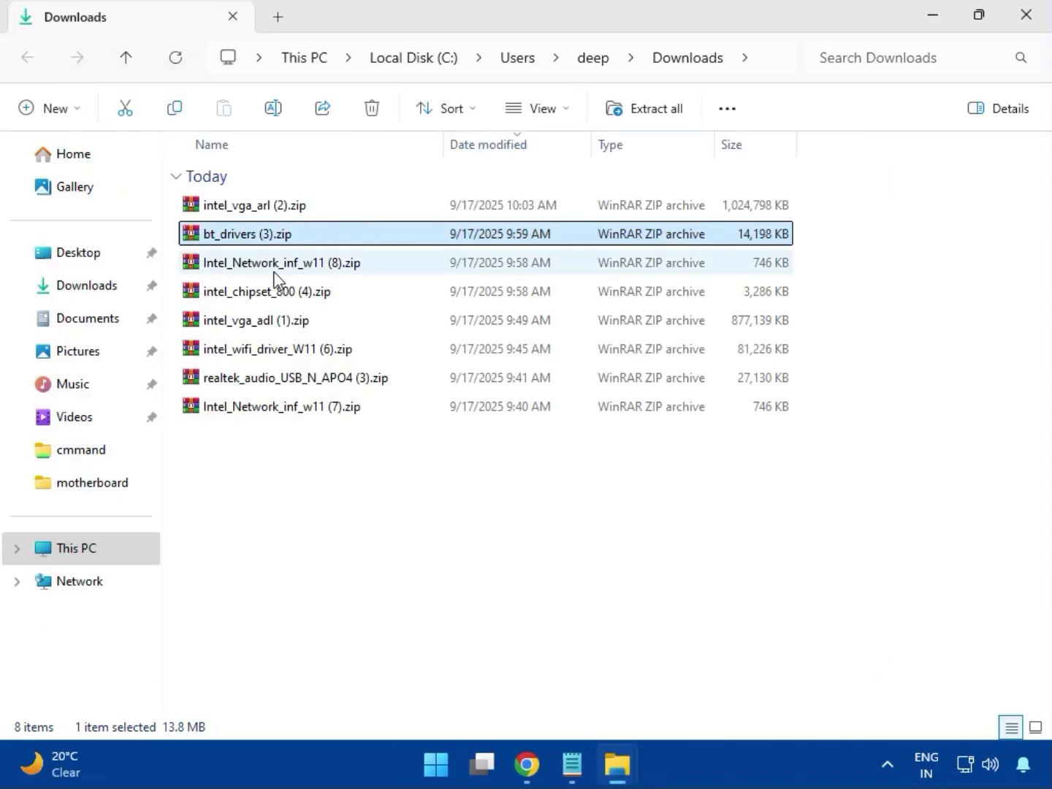
Try to install the network driver with MSI SetupDrv64.exe from the W11 folder of Intel_Network_inf_w11 (8).zip, closing the tool and the archive
click(275, 273)
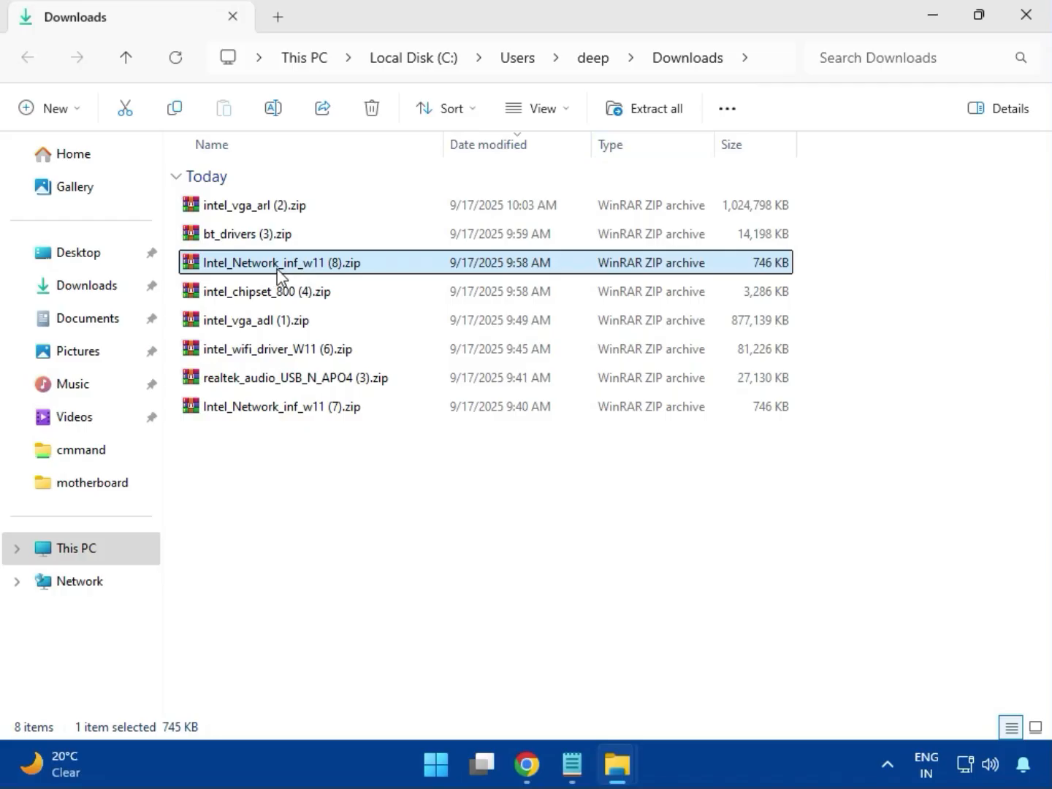
double_click(290, 266)
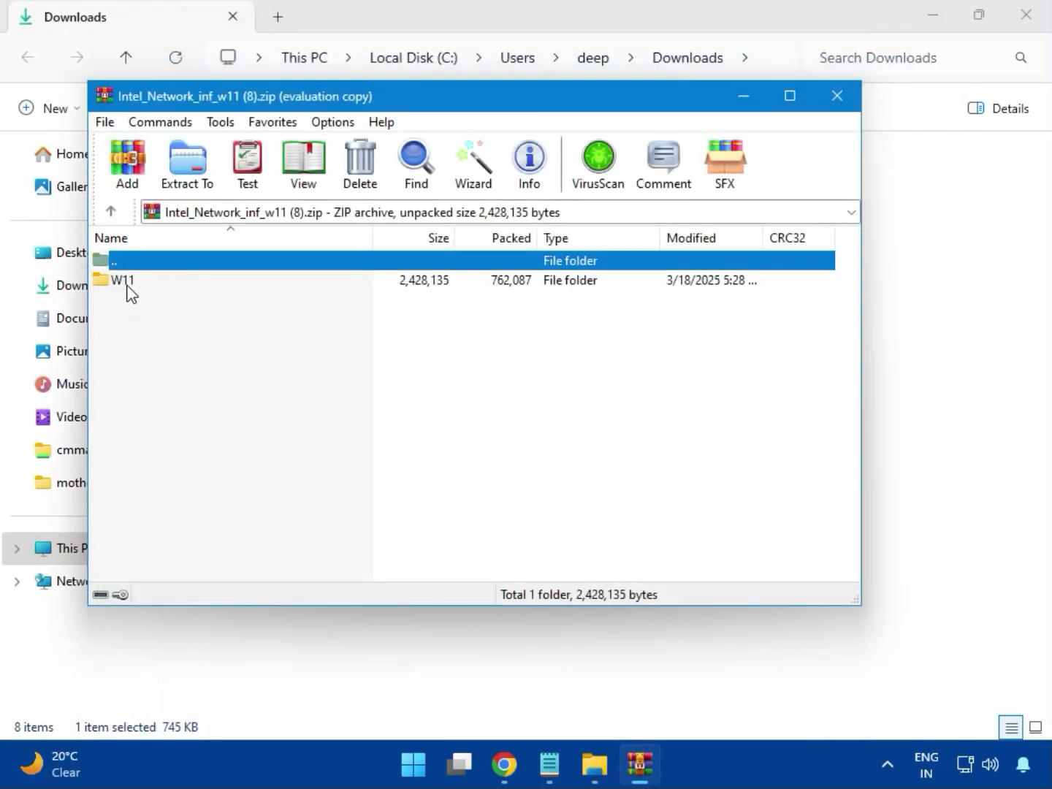
click(130, 291)
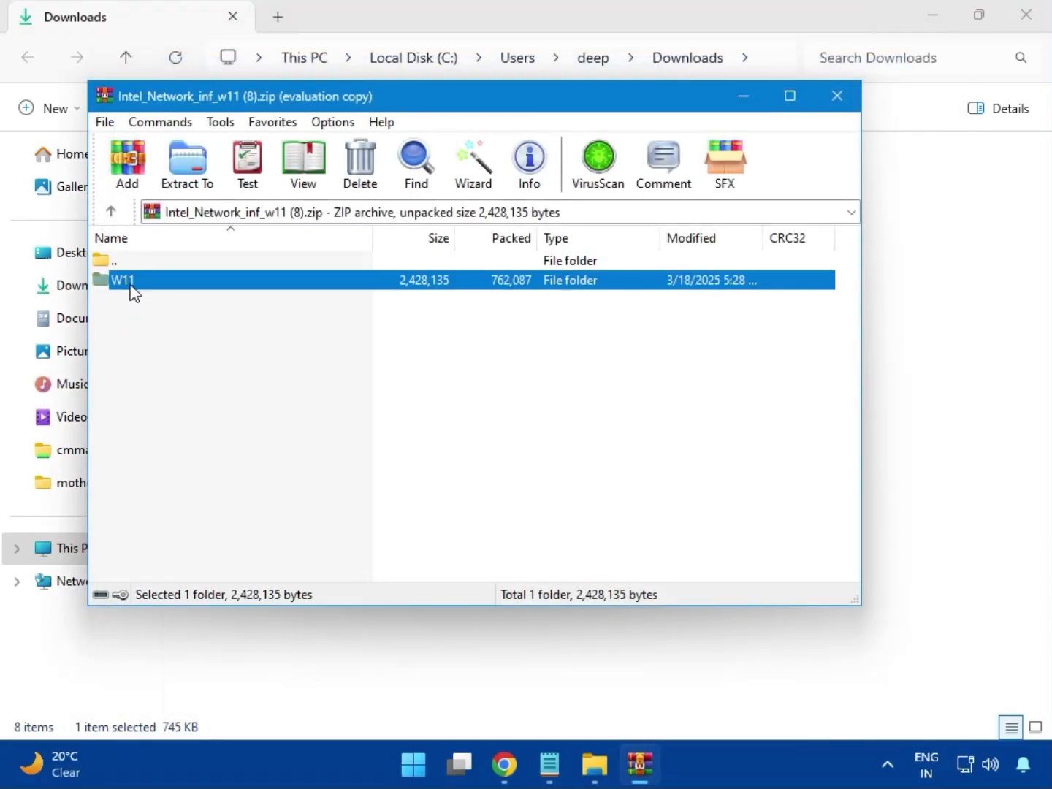
double_click(131, 293)
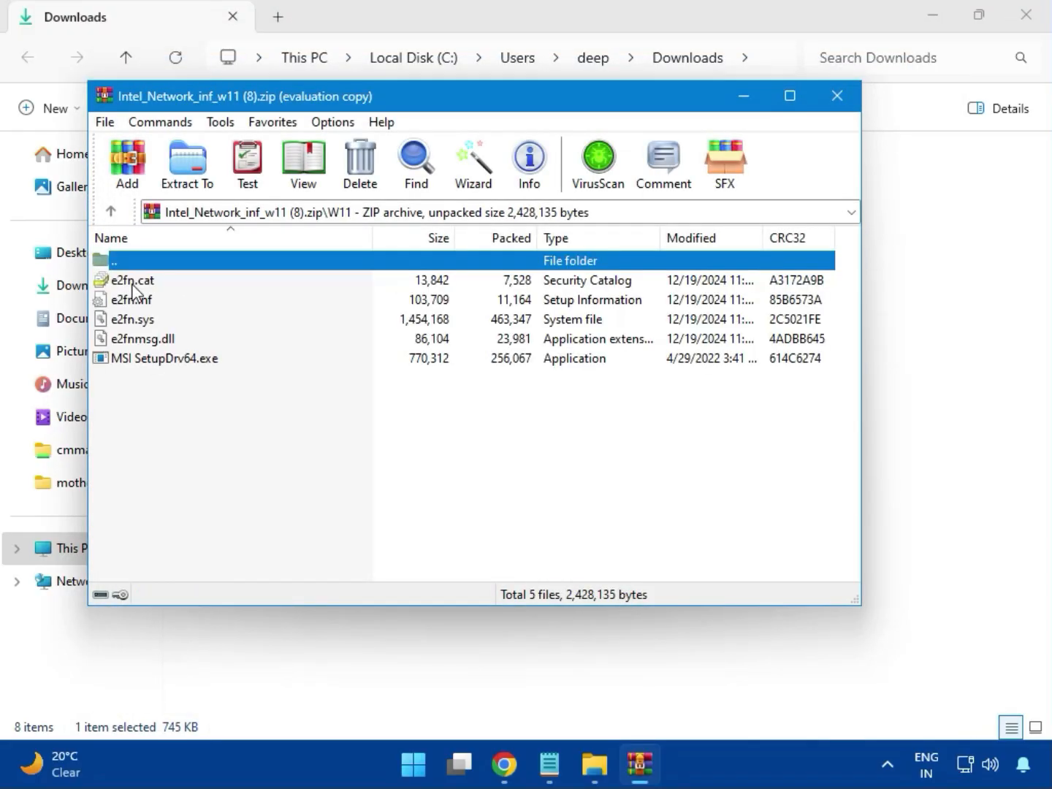
double_click(197, 359)
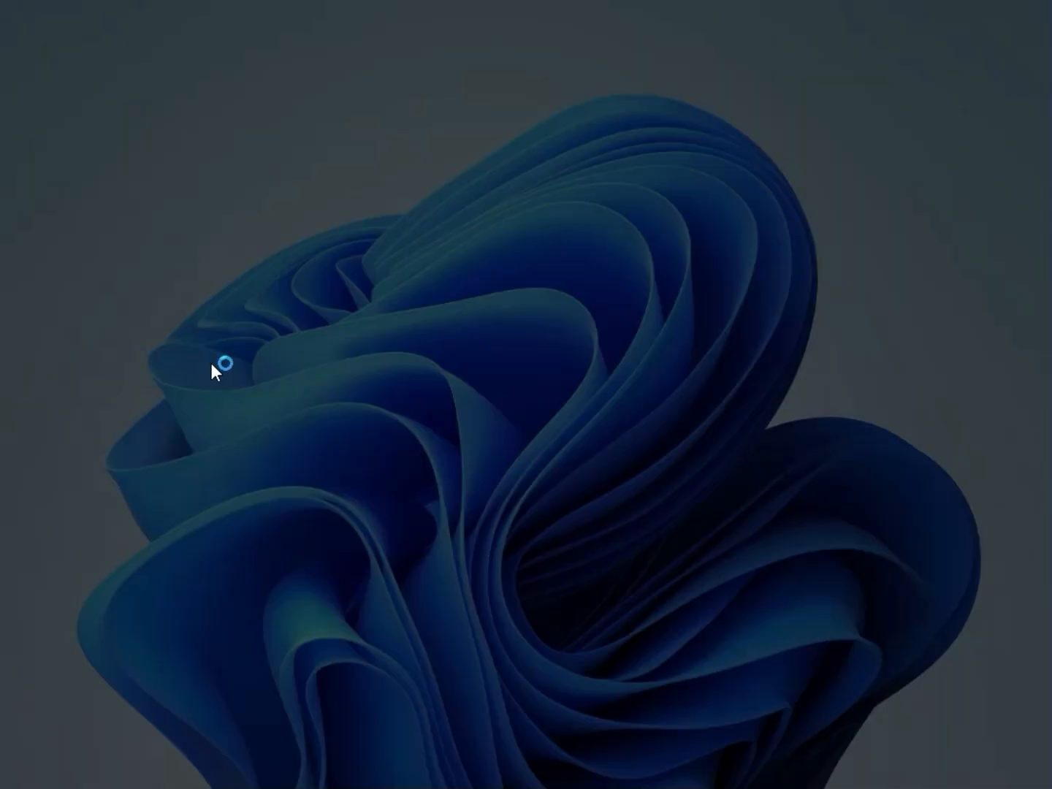
click(391, 547)
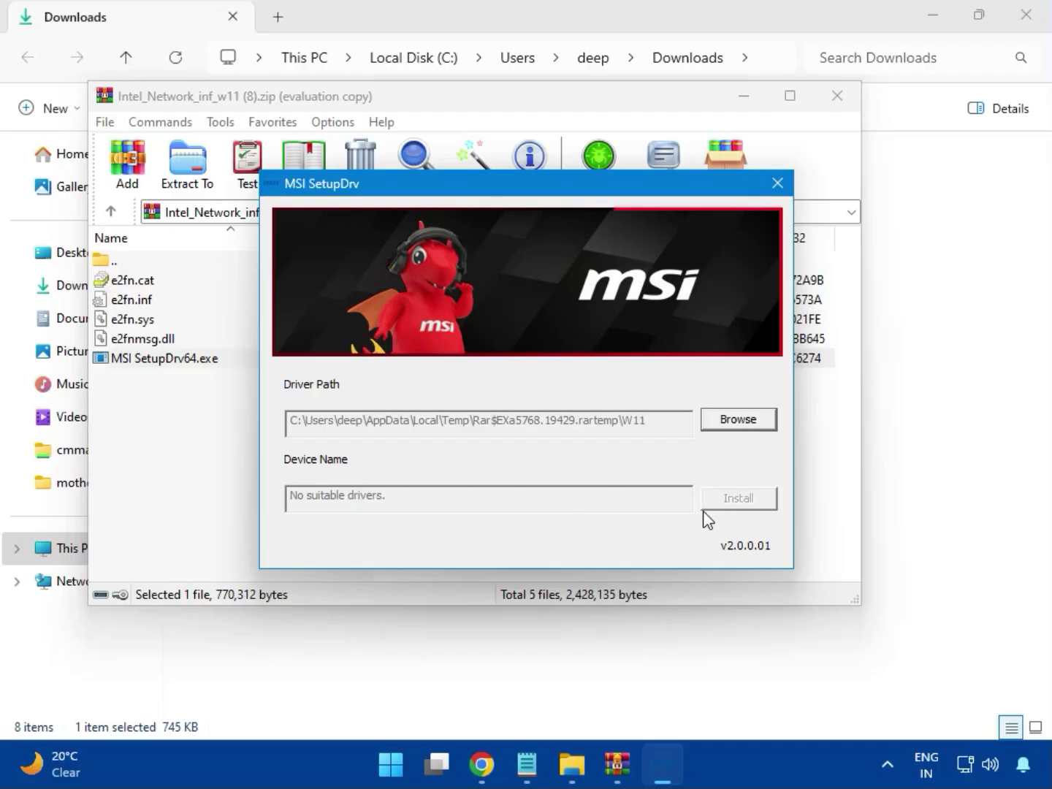
click(776, 184)
click(837, 95)
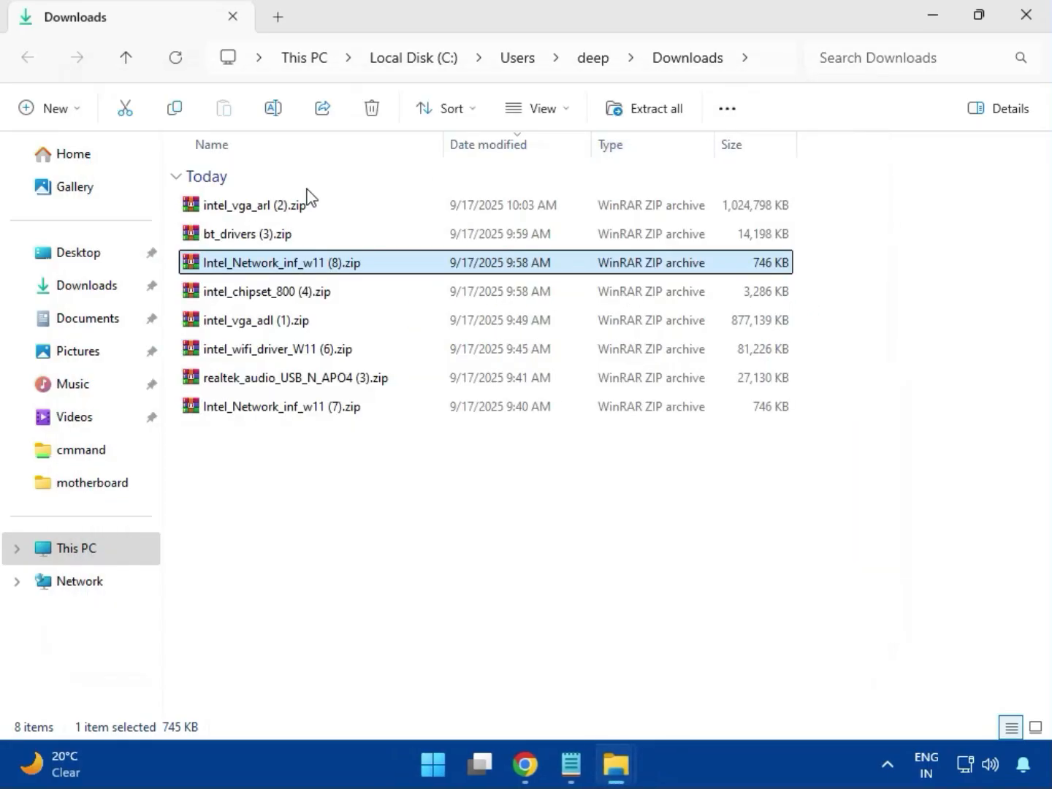
Open intel_chipset_800 (4).zip and launch SetupChipset.exe from the Intel Chipset Driver_10.1.20062.8627 folder
click(244, 298)
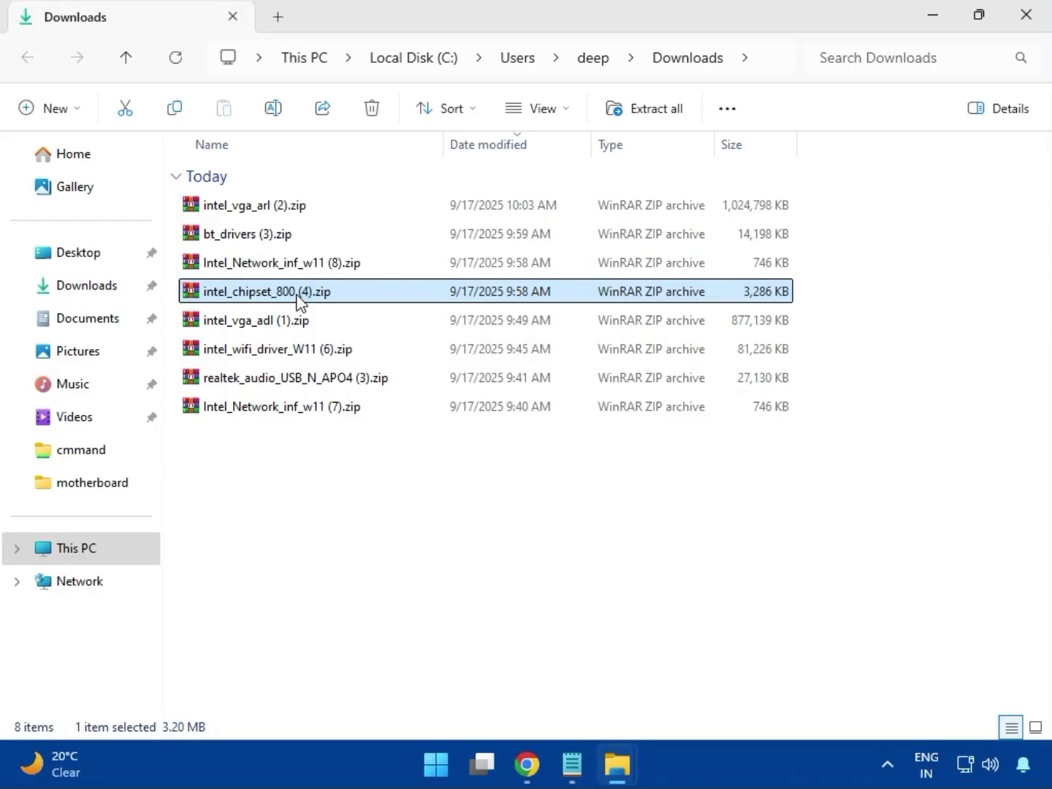
double_click(298, 296)
click(116, 286)
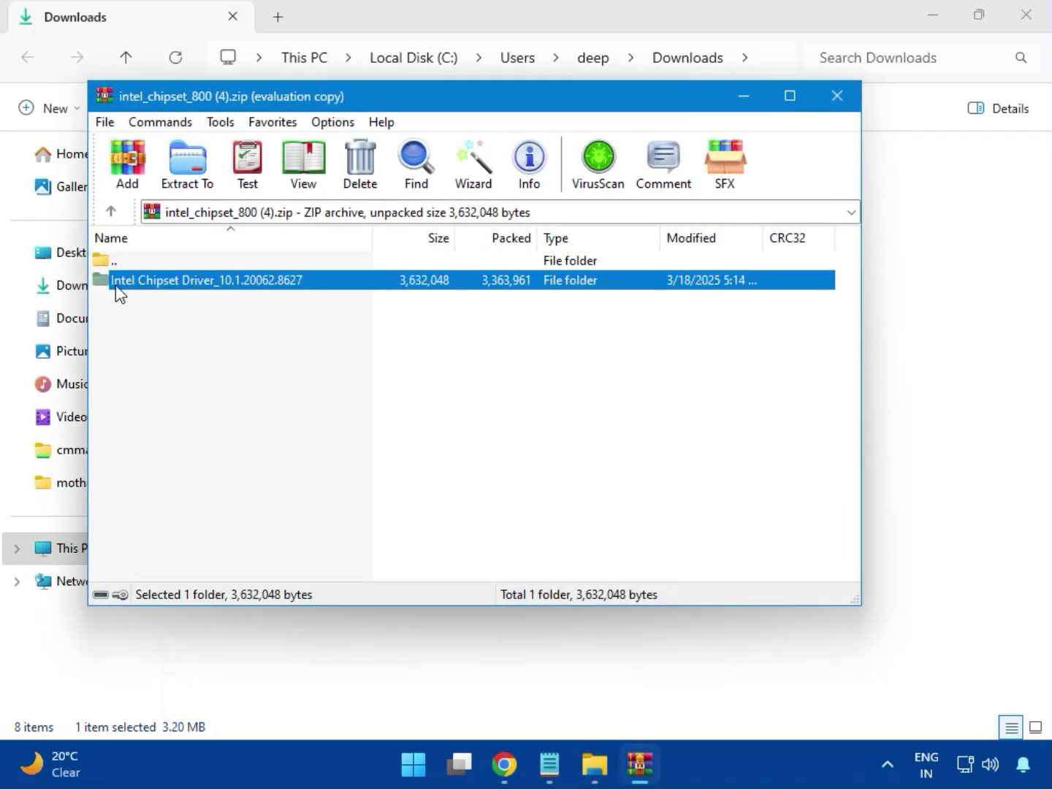
click(630, 268)
double_click(257, 282)
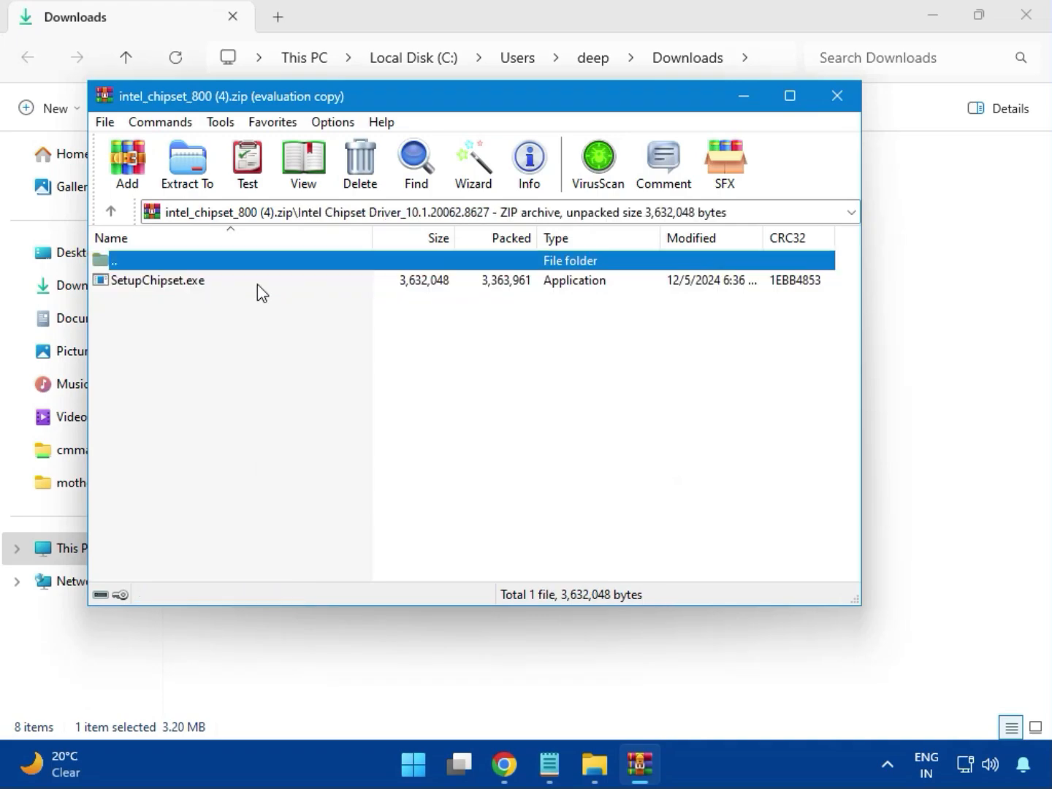
double_click(168, 285)
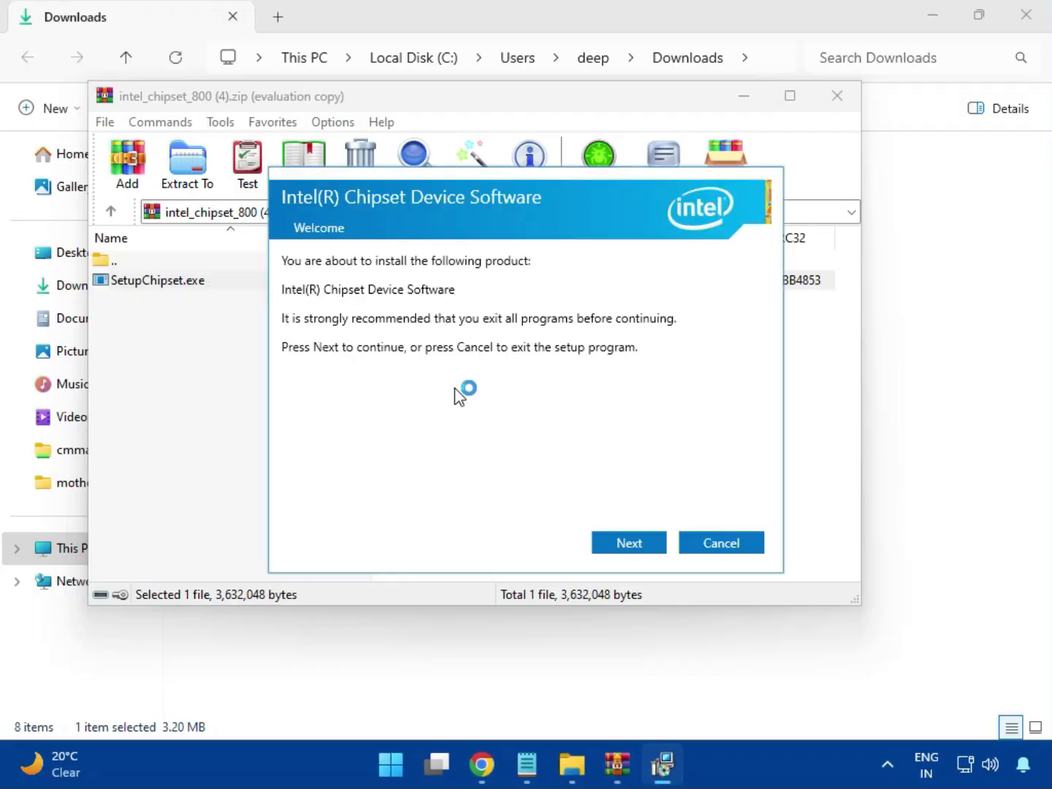
Try to install the Intel Chipset Device Software, accepting its license agreement and allowing it to make changes to the device
click(630, 543)
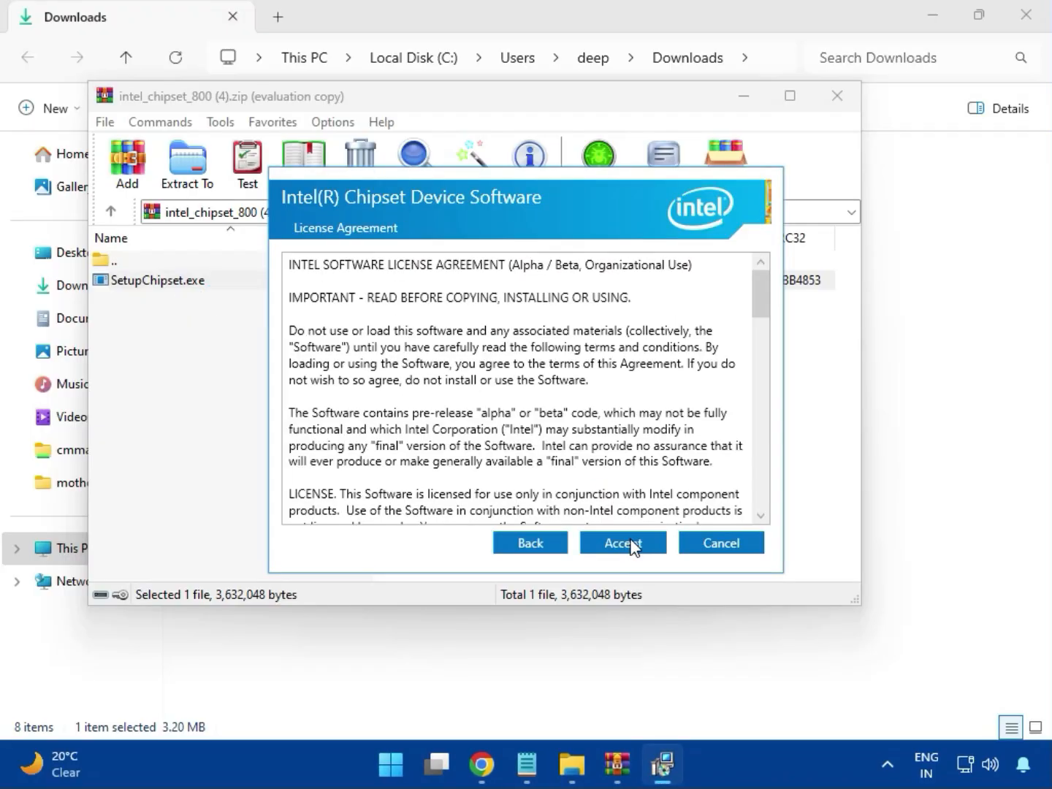
click(629, 542)
click(629, 543)
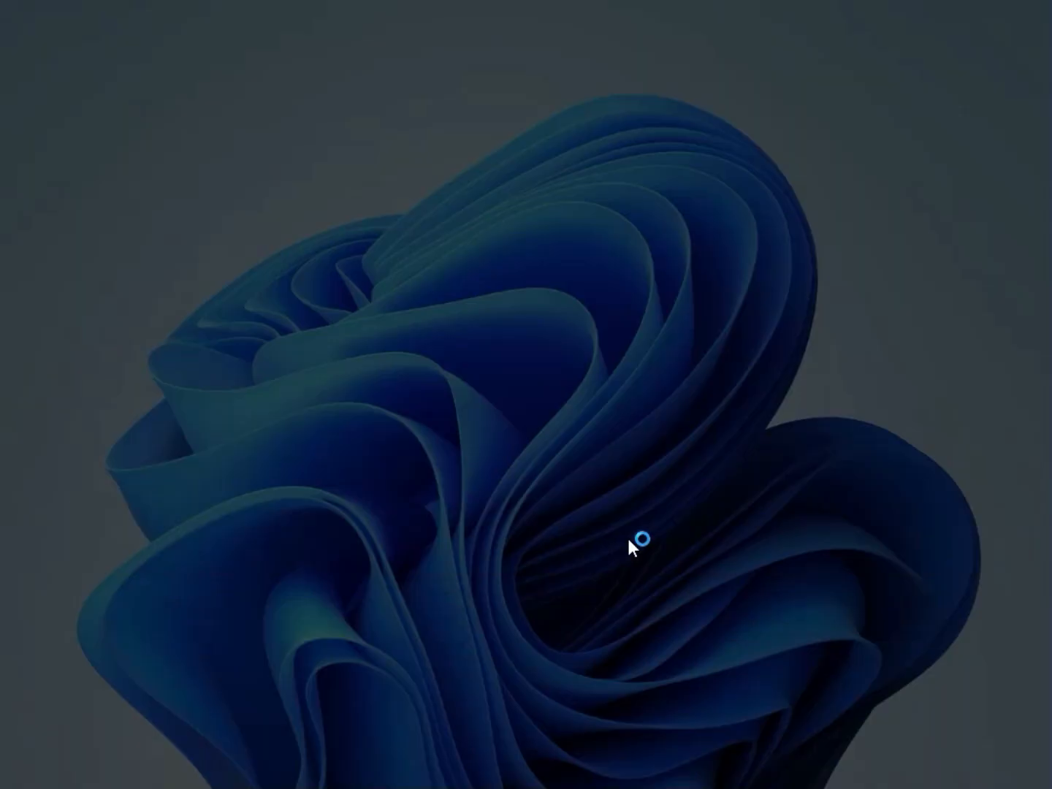
click(465, 551)
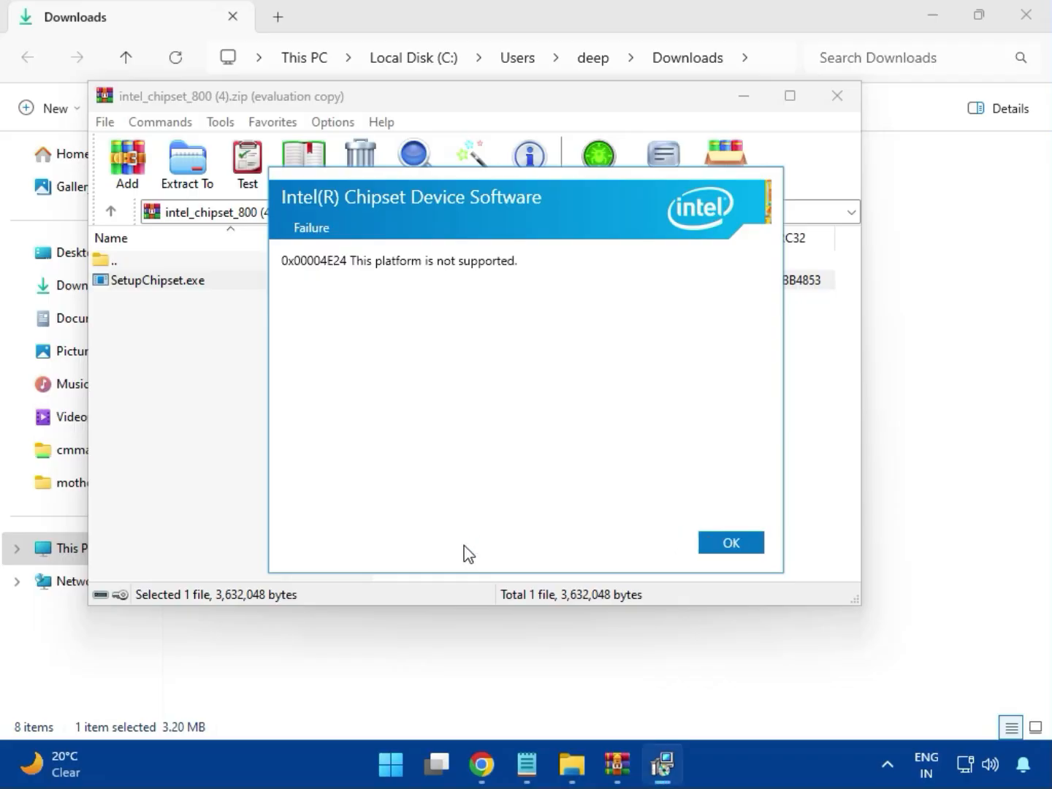
Dismiss the Intel Chipset Device Software installer and close the intel_chipset_800 (4).zip archive
click(721, 544)
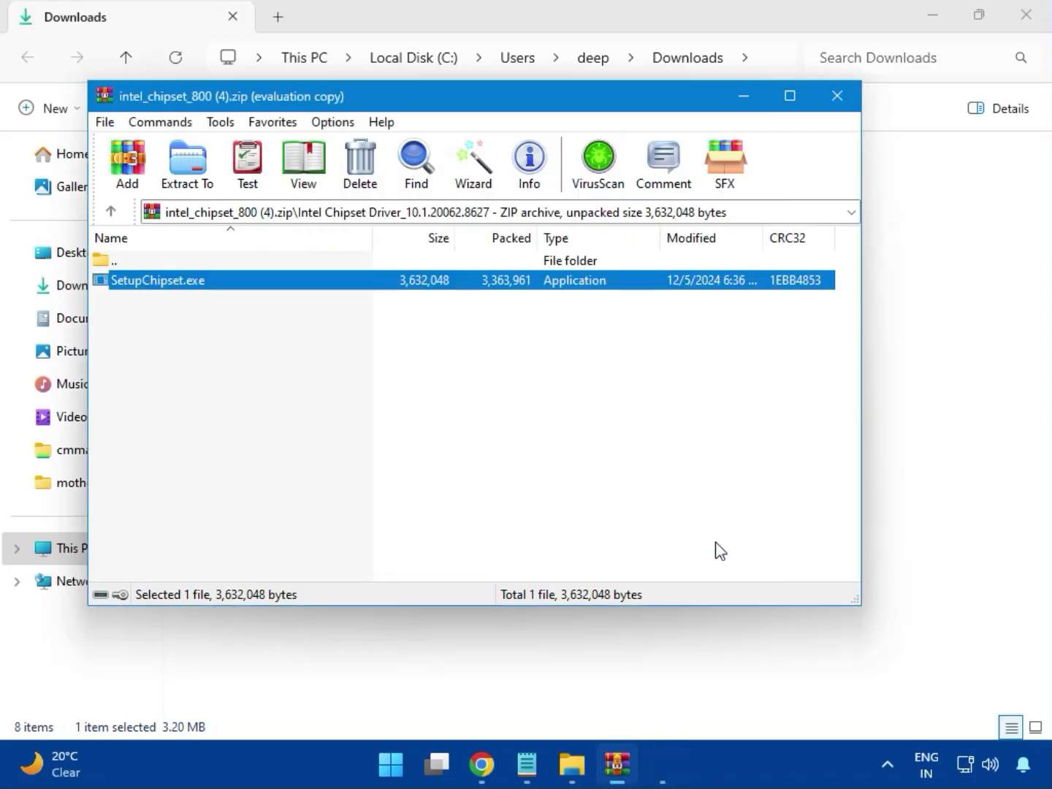
click(837, 98)
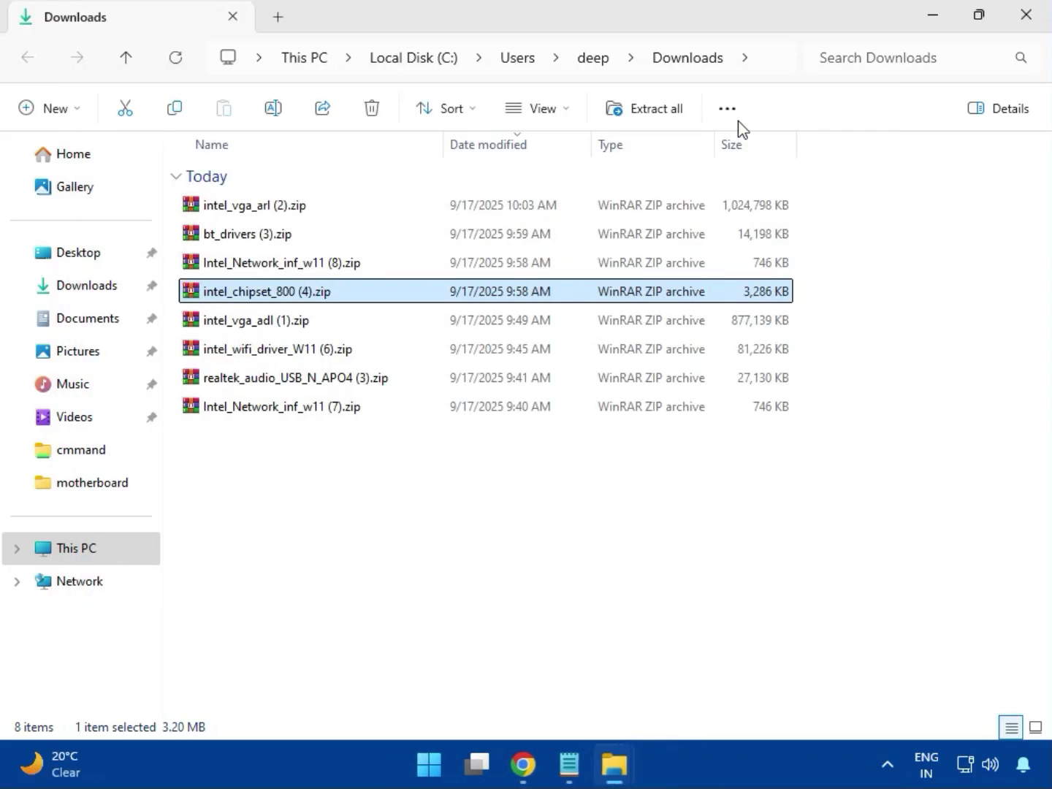
View the contents of intel_vga_adl (1).zip and close the archive
click(269, 326)
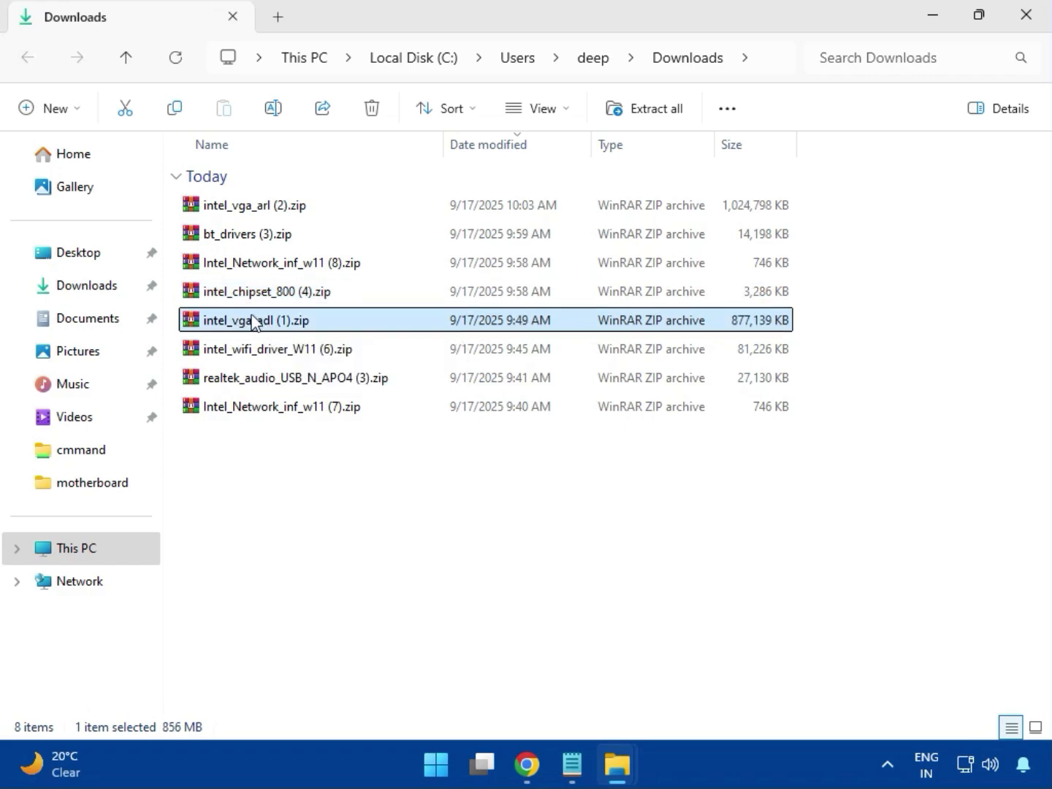
double_click(252, 321)
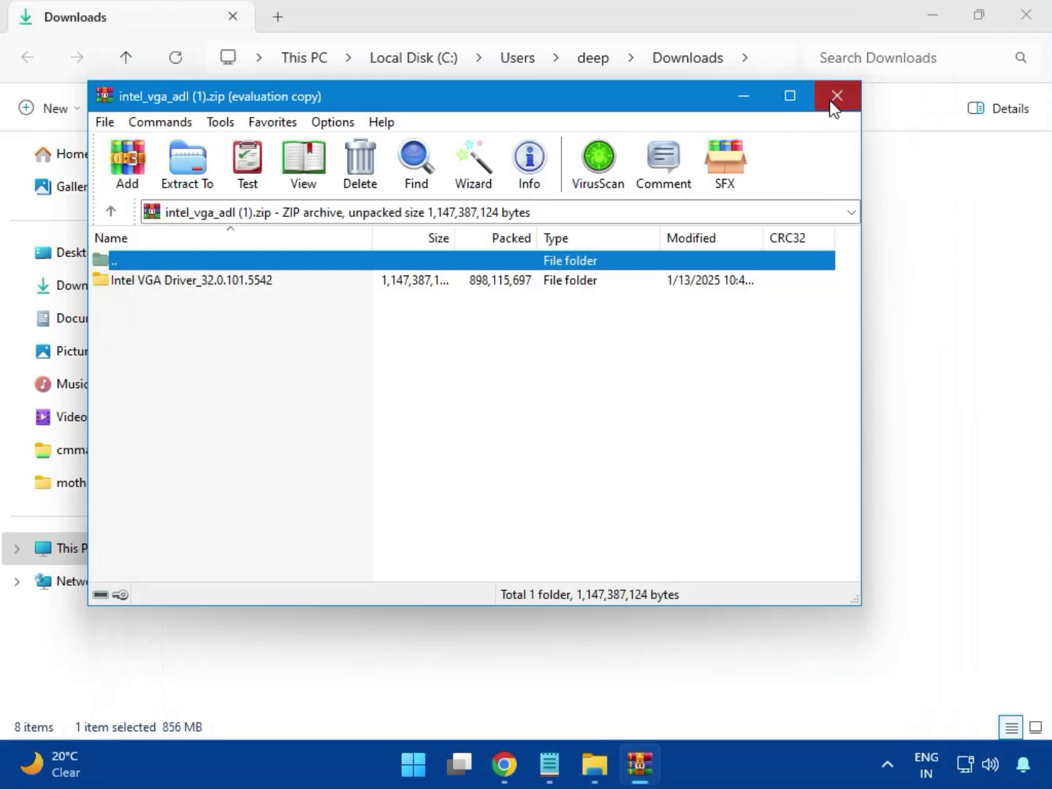
click(837, 95)
Open intel_wifi_driver_W11 (6).zip, dismissing the license reminder, and go to the UWD\Win64 folder inside Intel WIFI Driver_23.40.0.4
double_click(269, 352)
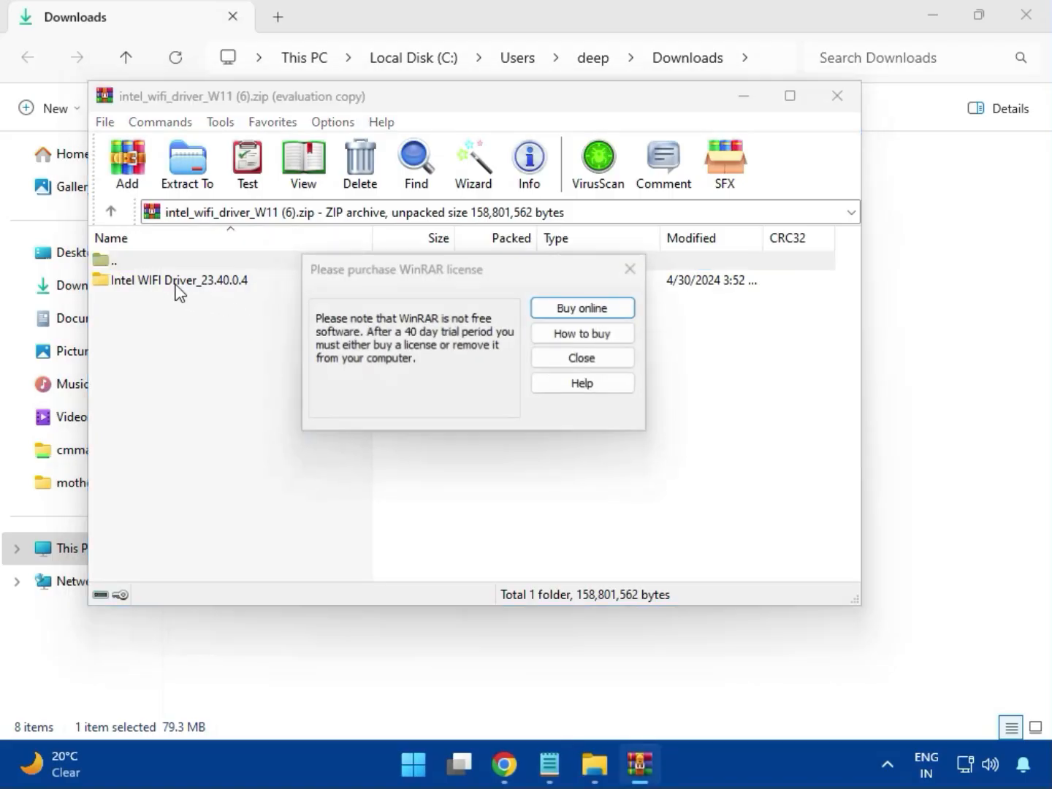
click(628, 272)
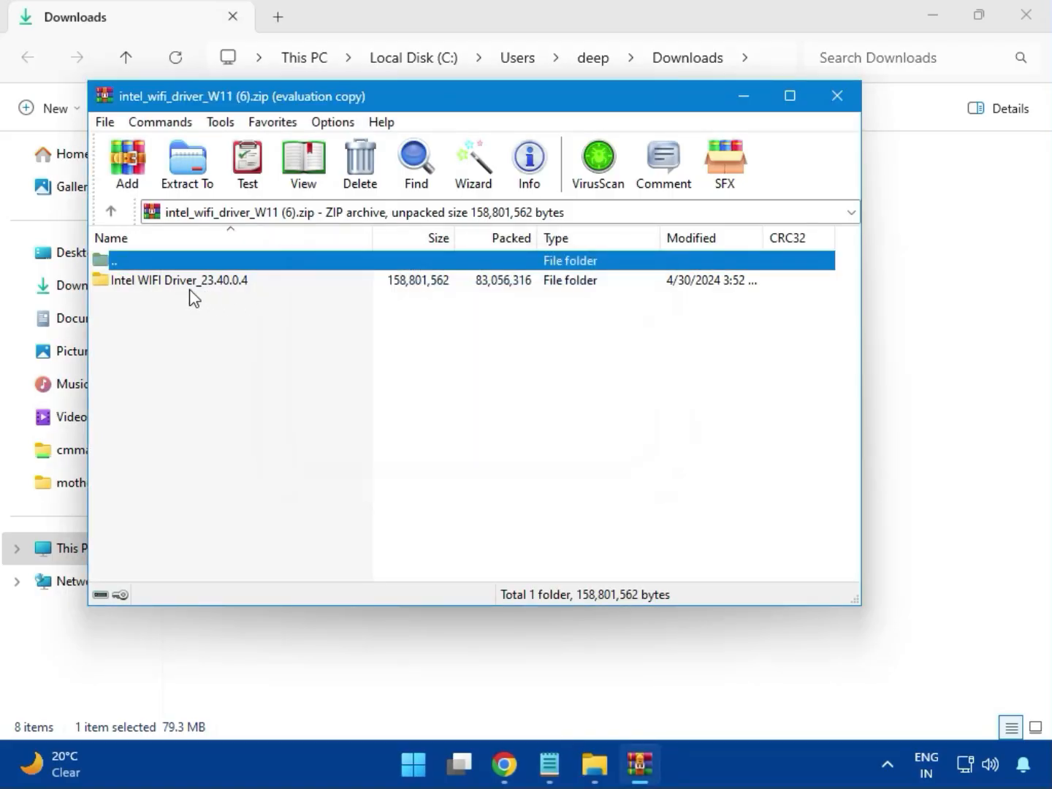
double_click(169, 280)
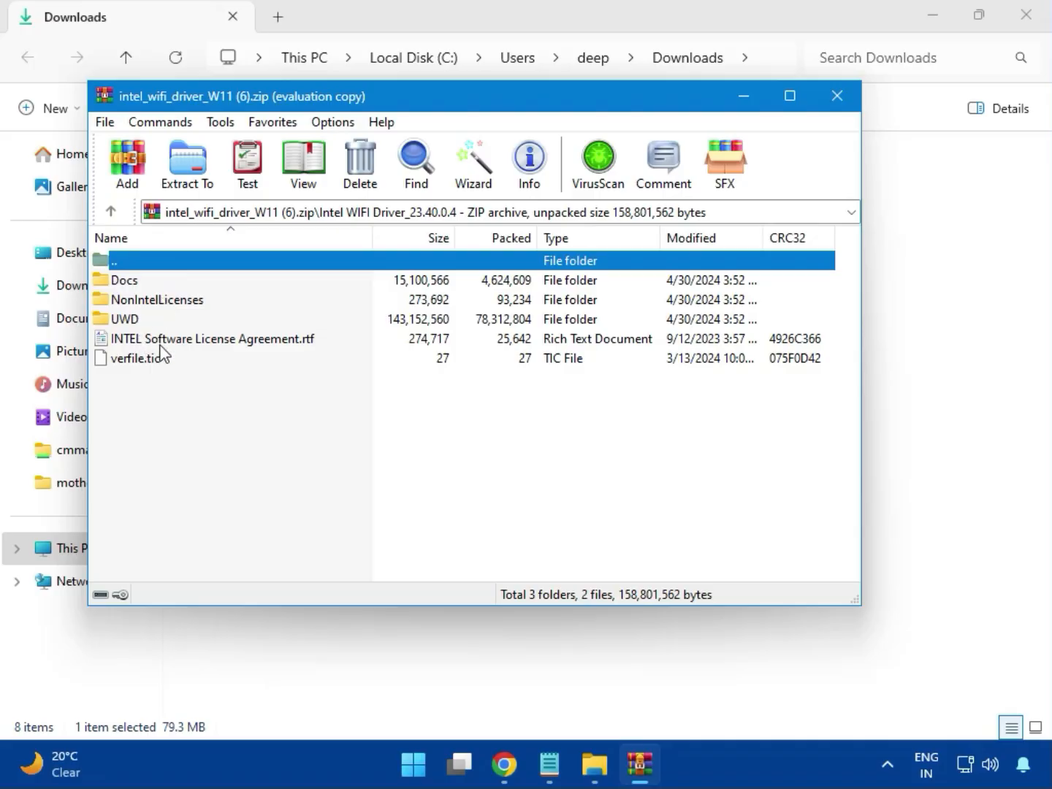
double_click(141, 317)
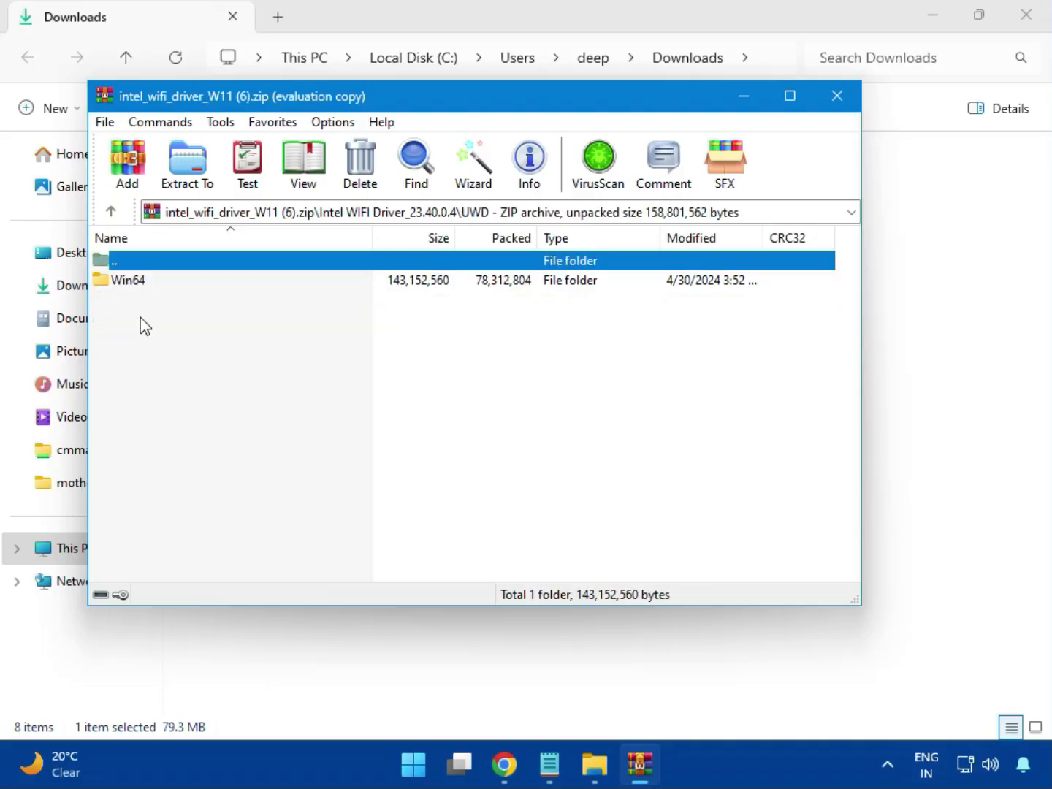
click(144, 291)
double_click(144, 282)
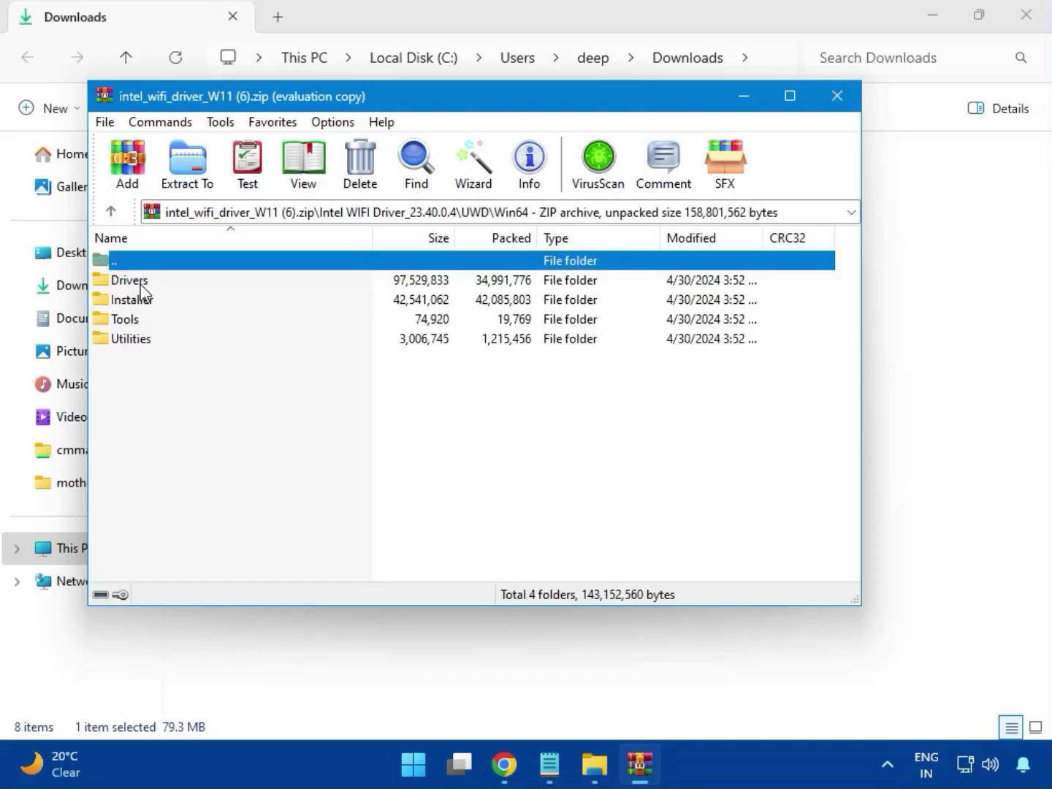
Look through the files in the Drivers folder of the WiFi driver archive
click(145, 285)
double_click(146, 285)
scroll(194, 438, down, 2)
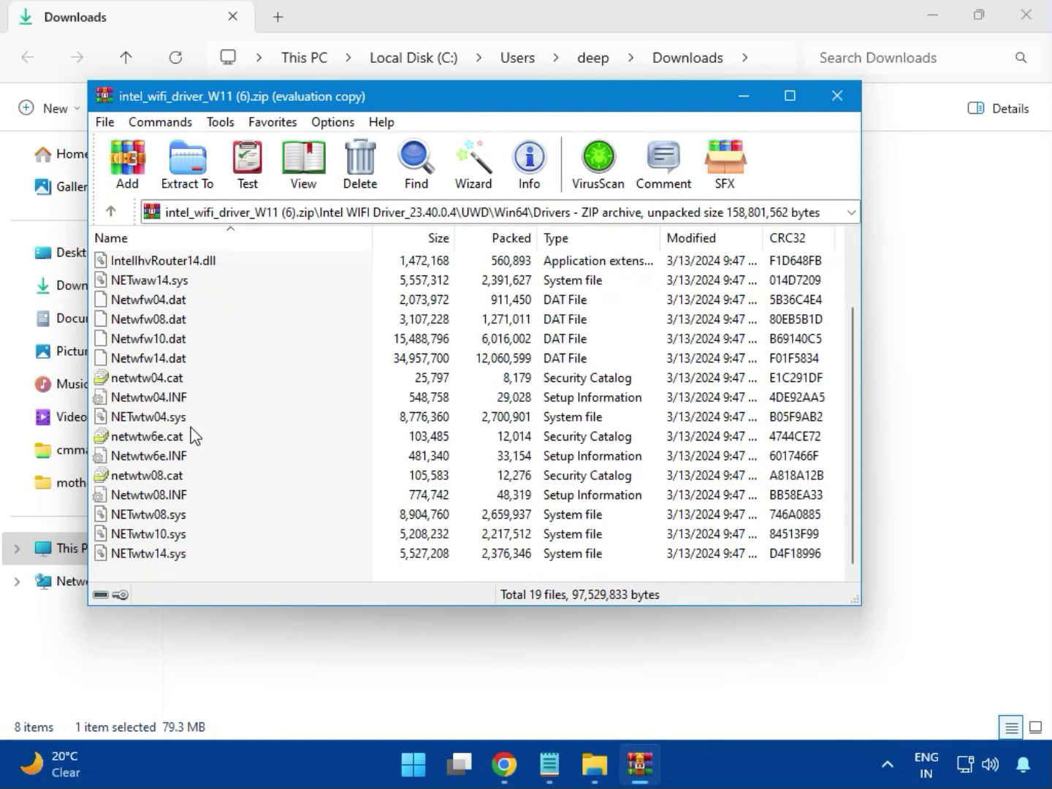
scroll(186, 478, up, 2)
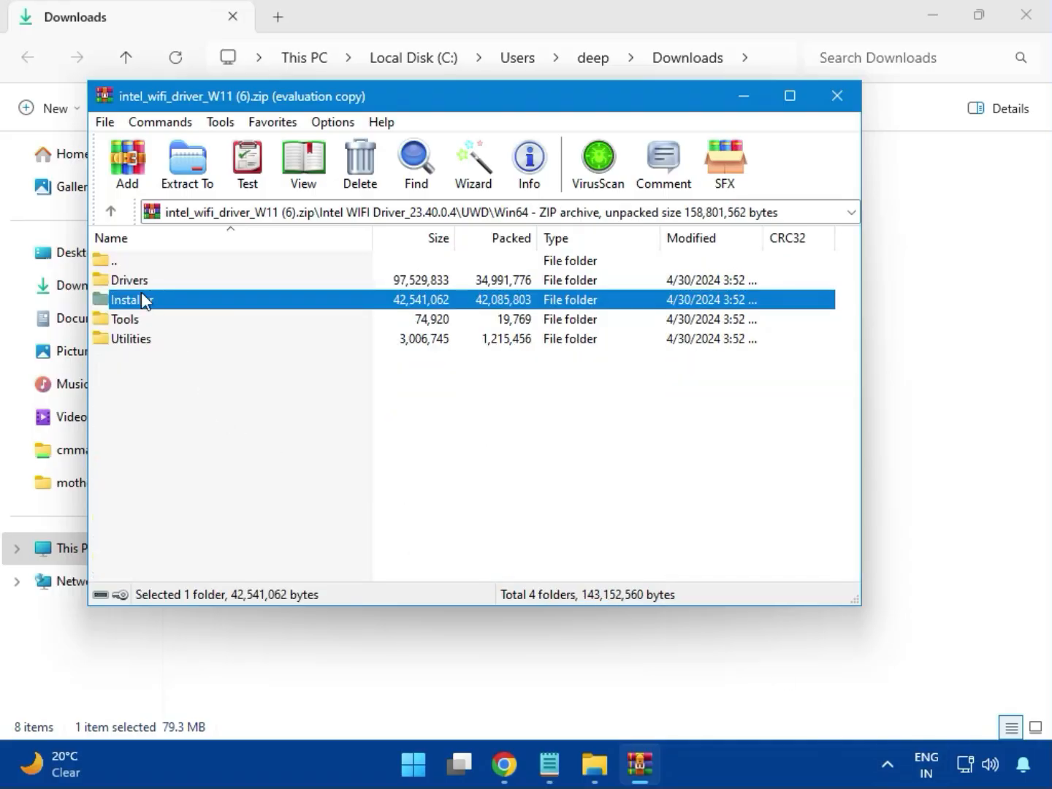
Launch WirelessSetup.exe from the Installer folder in Win64
double_click(138, 300)
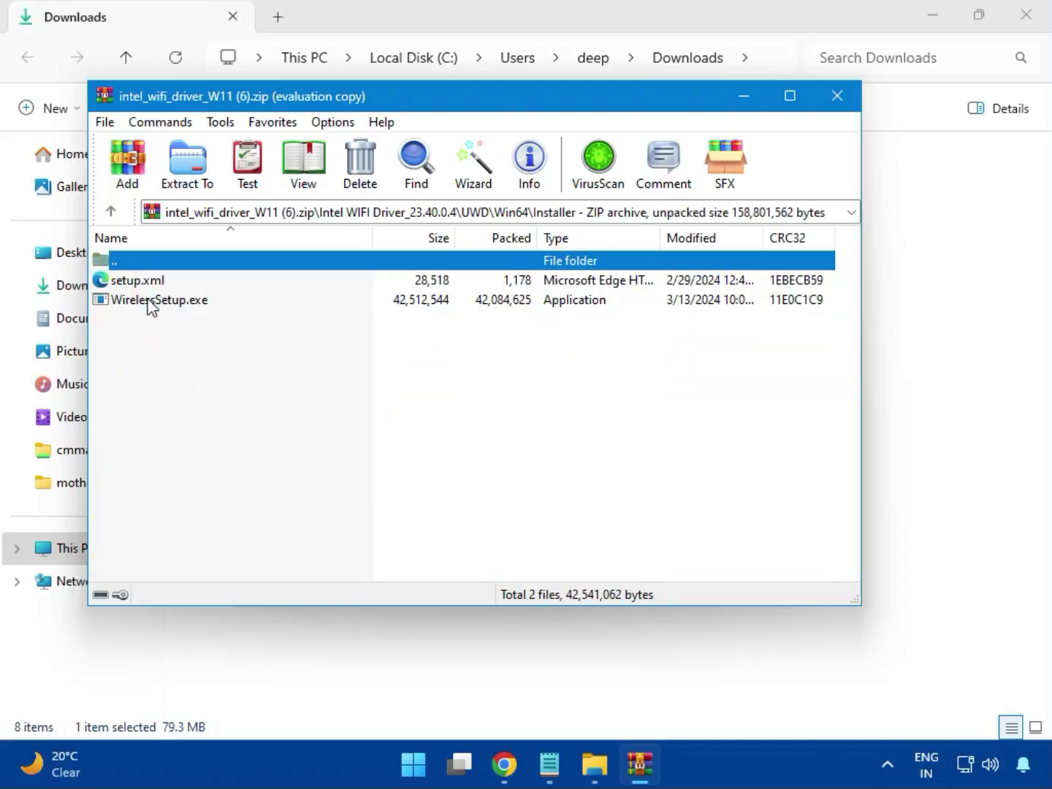
click(155, 301)
double_click(165, 301)
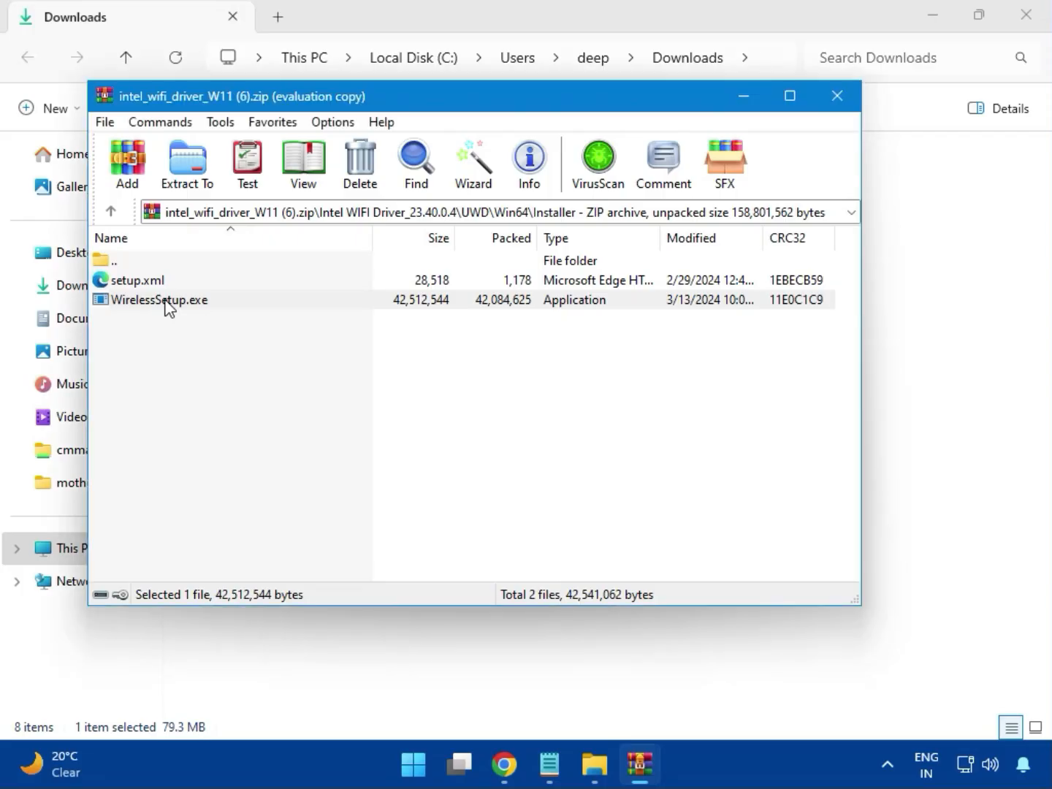
double_click(166, 300)
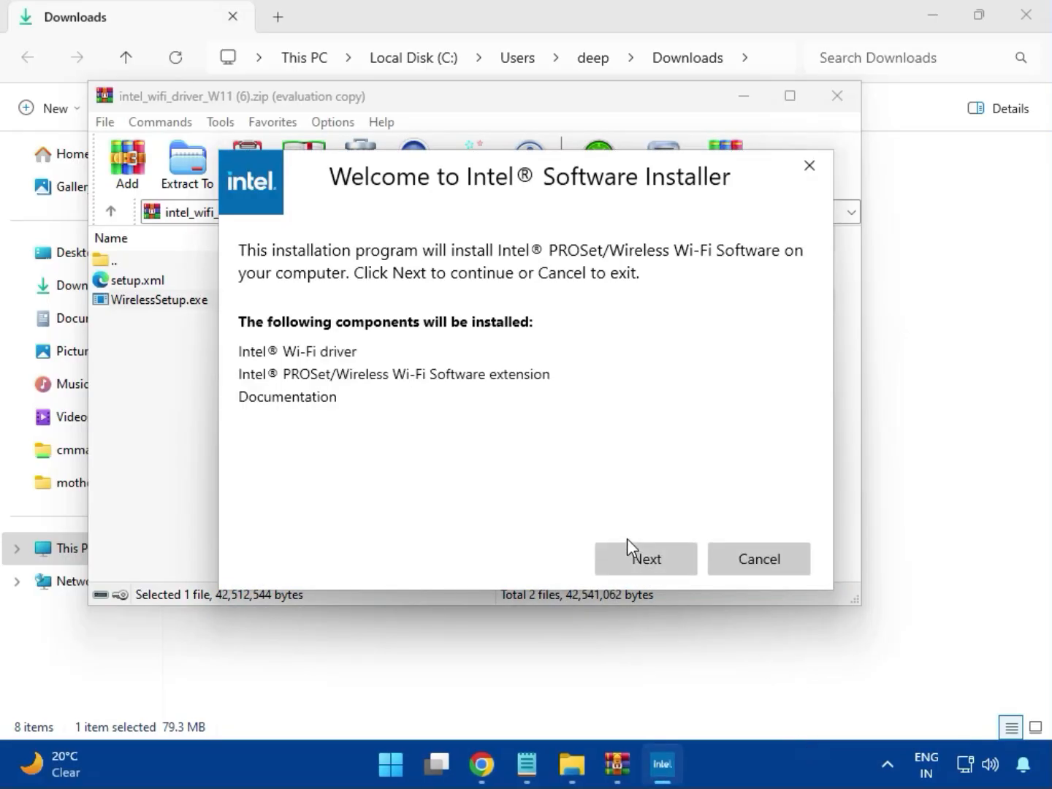
Install the Intel wireless driver with the license terms accepted and device changes allowed, closing the finished installer and the archive
click(644, 551)
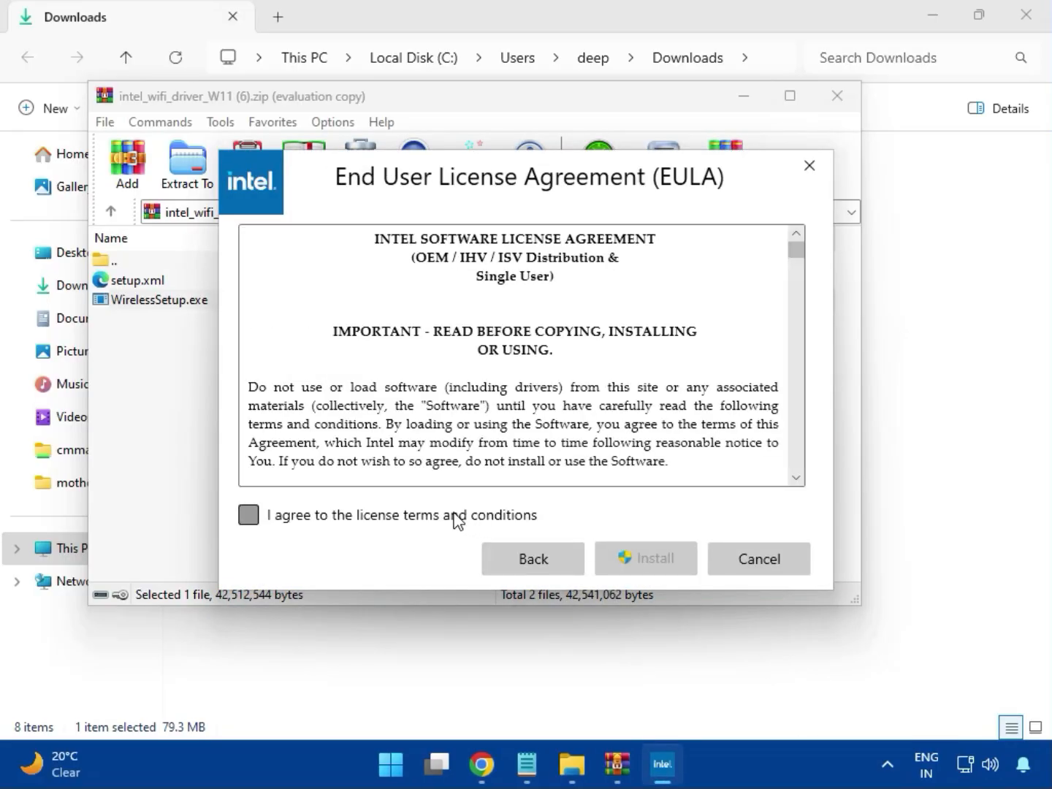
click(460, 521)
click(660, 570)
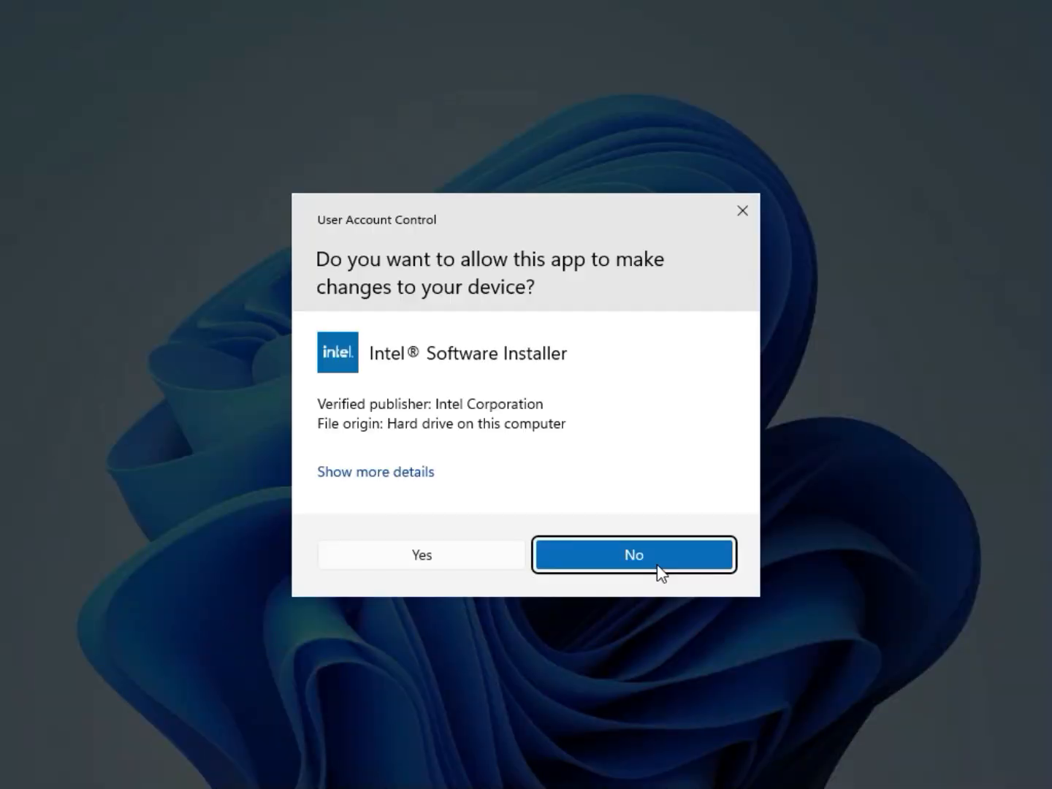
click(479, 562)
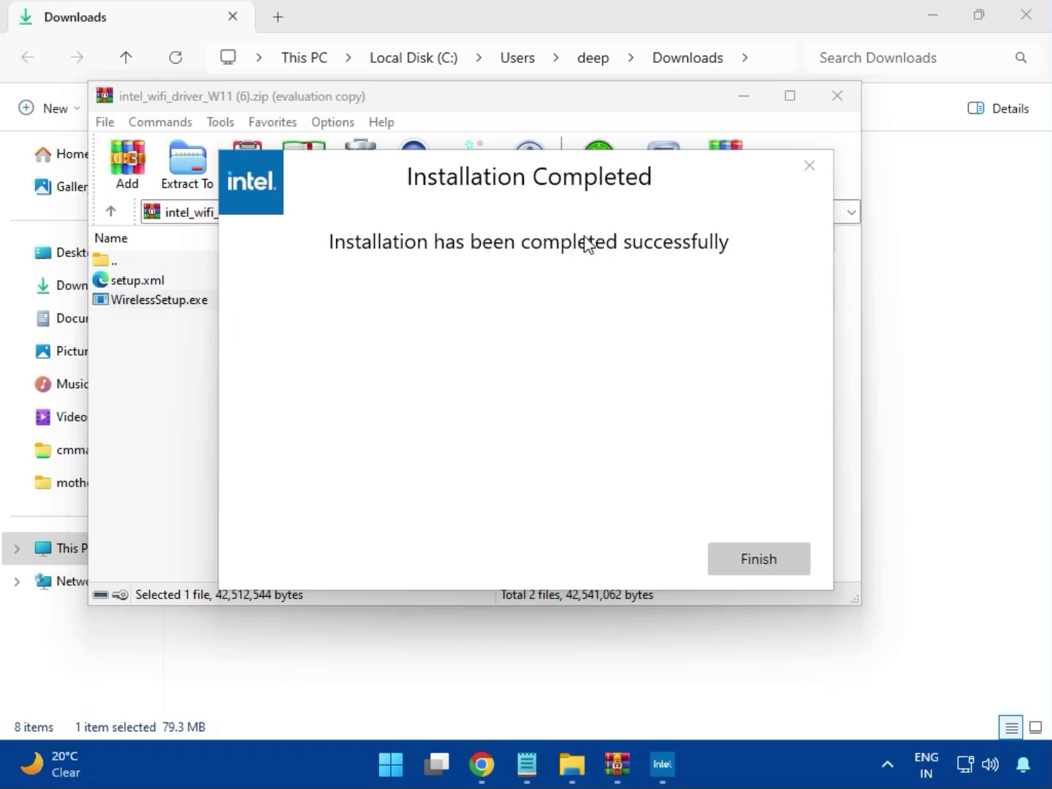
click(758, 557)
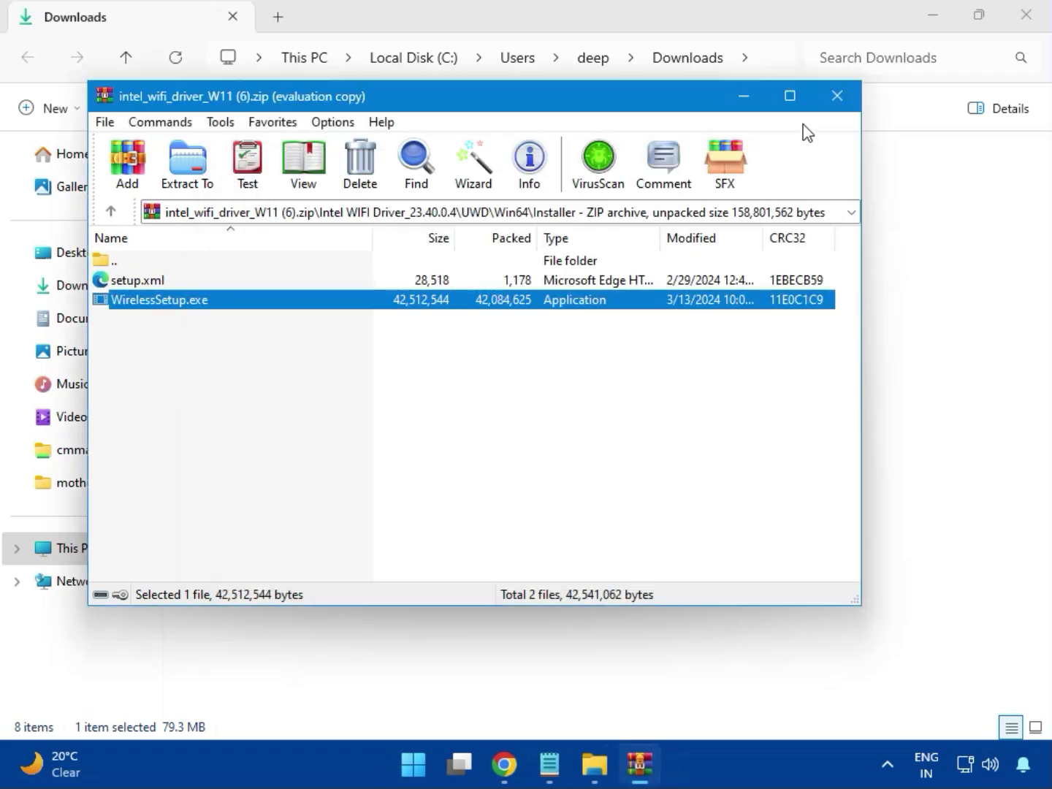
click(838, 101)
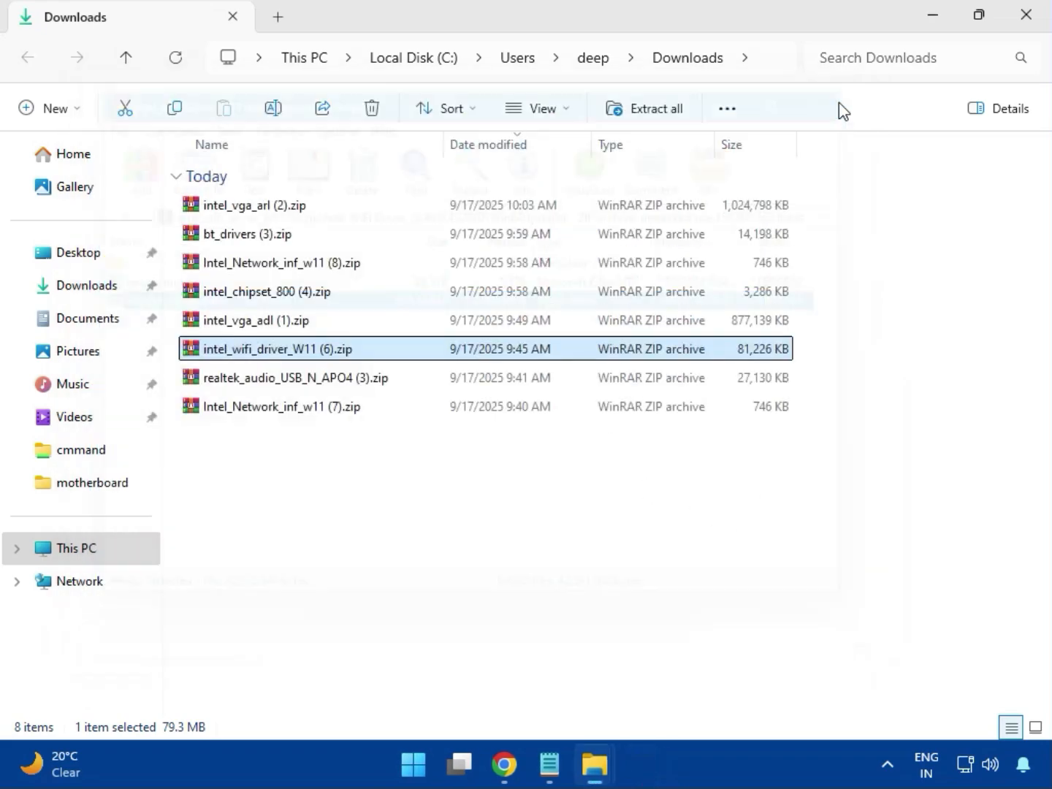
Run MSI_Launcher.exe from the Realtek USB Universal Driver folder of realtek_audio_USB_N_APO4 (3).zip, closing the archive when done
double_click(321, 388)
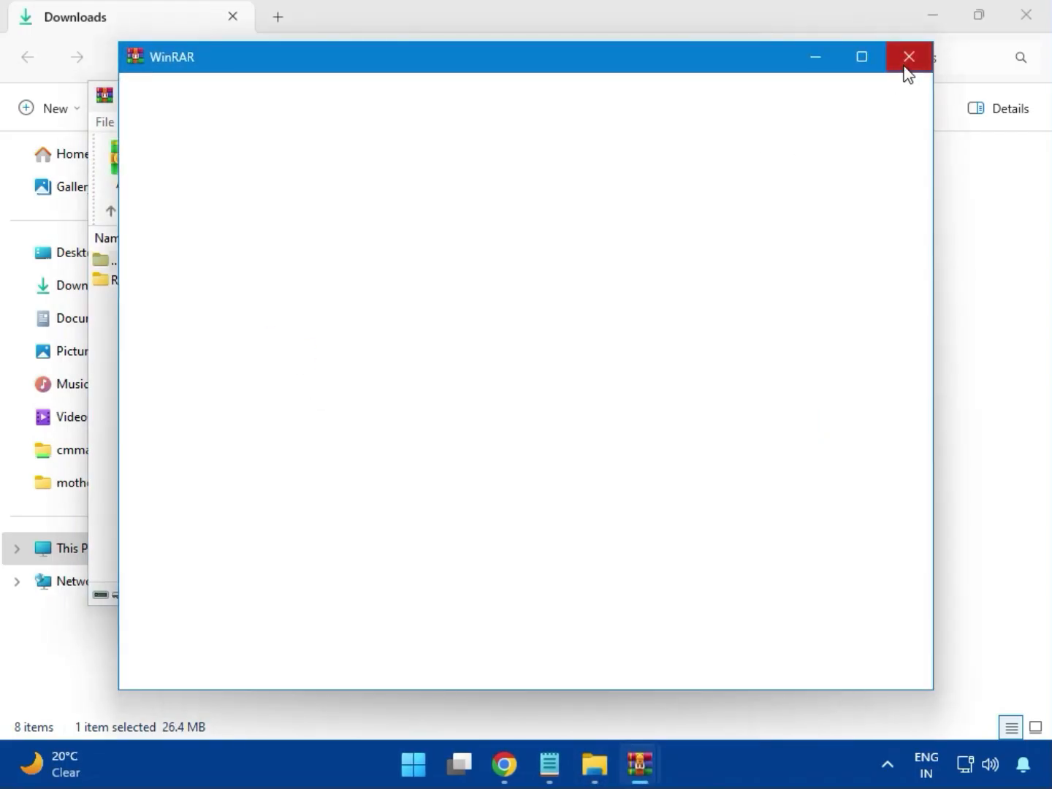
click(905, 61)
double_click(234, 284)
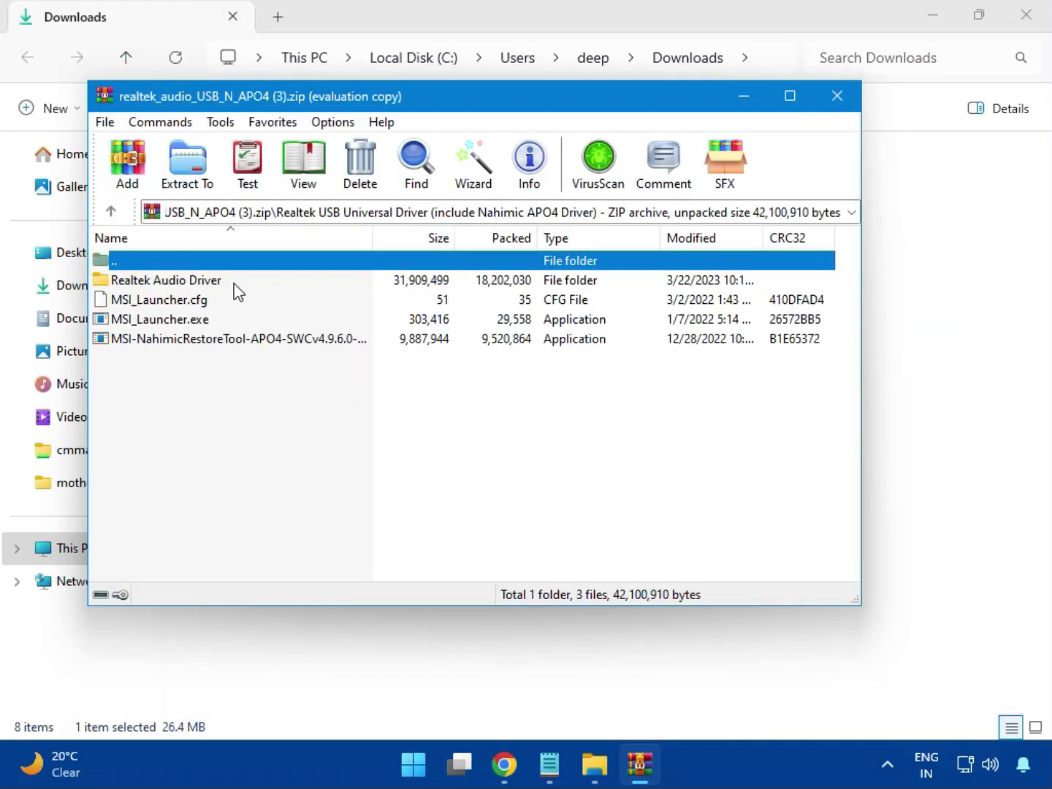
double_click(187, 323)
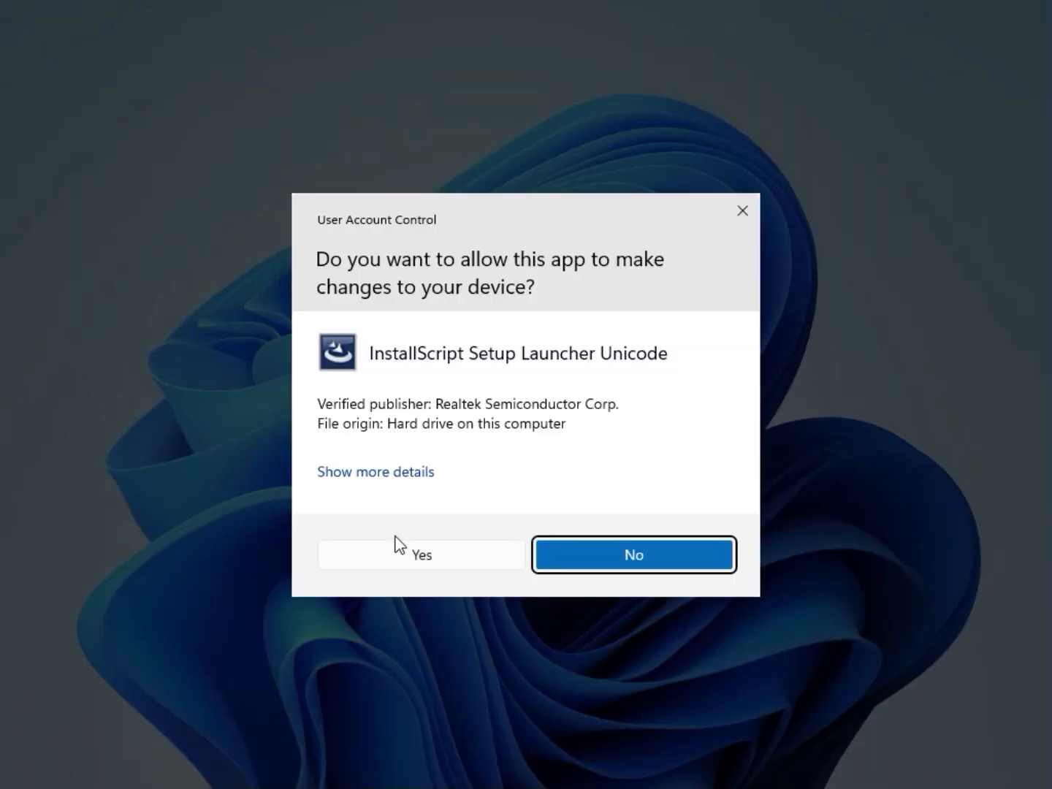
click(415, 554)
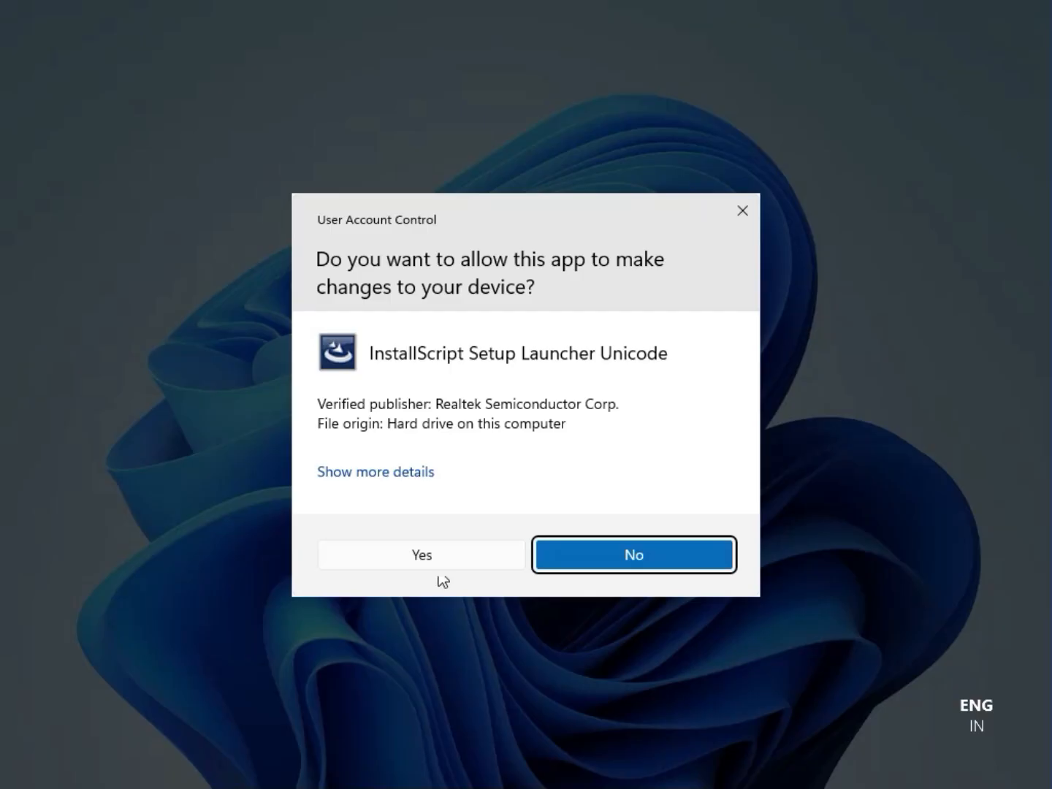
click(424, 555)
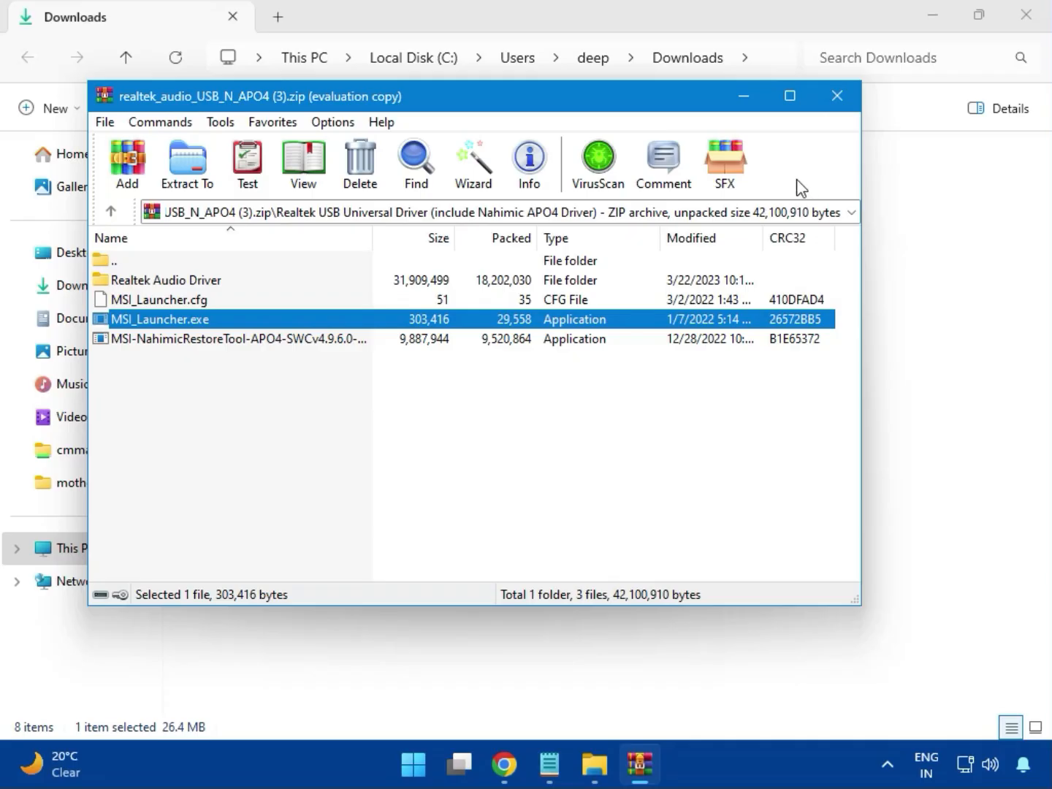
click(838, 96)
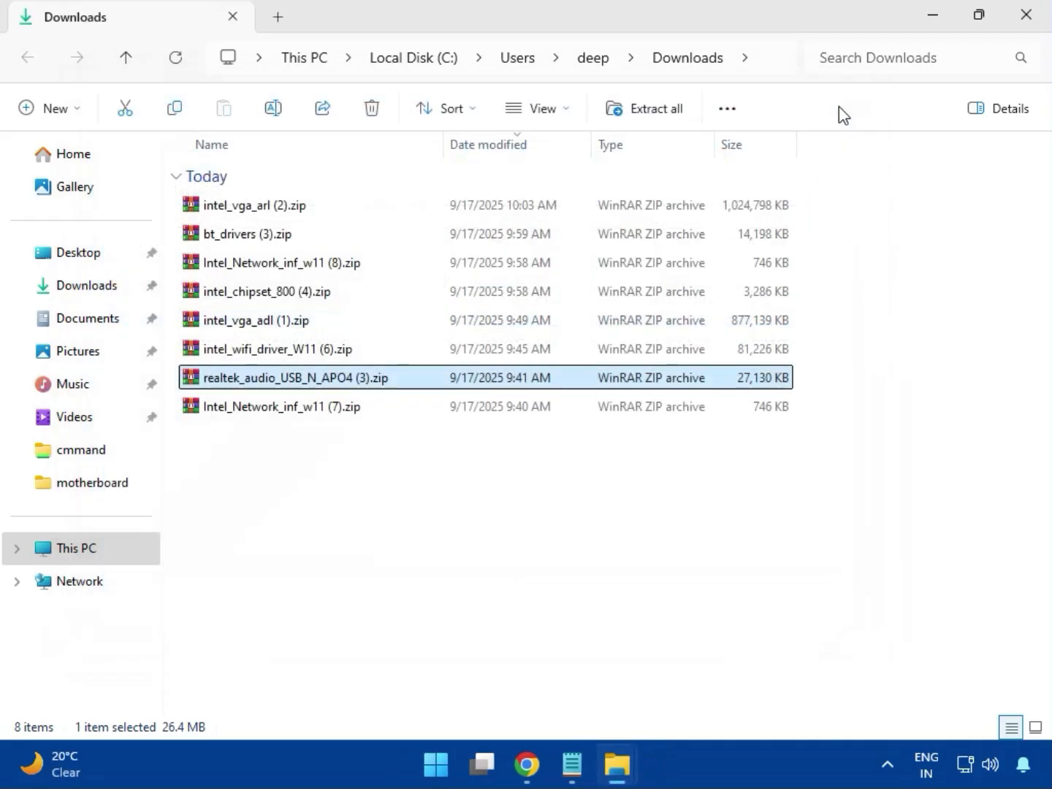
Select Intel_Network_inf_w11 (7).zip and close the Downloads folder window
click(284, 411)
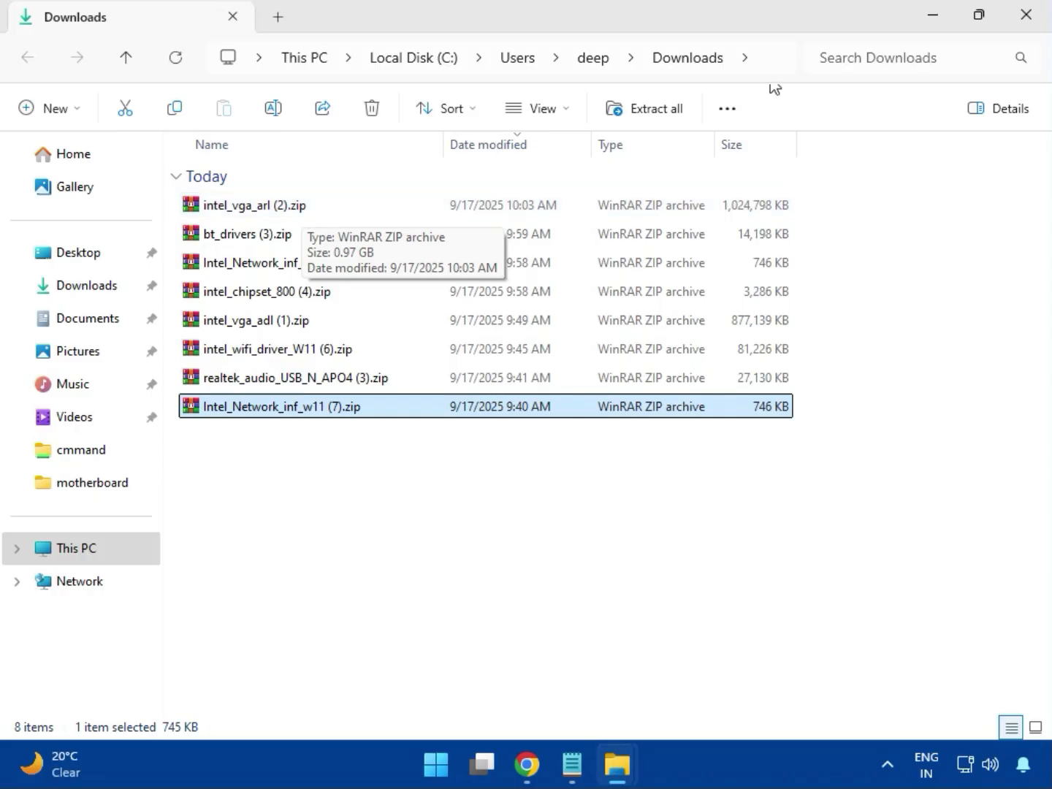
click(1027, 15)
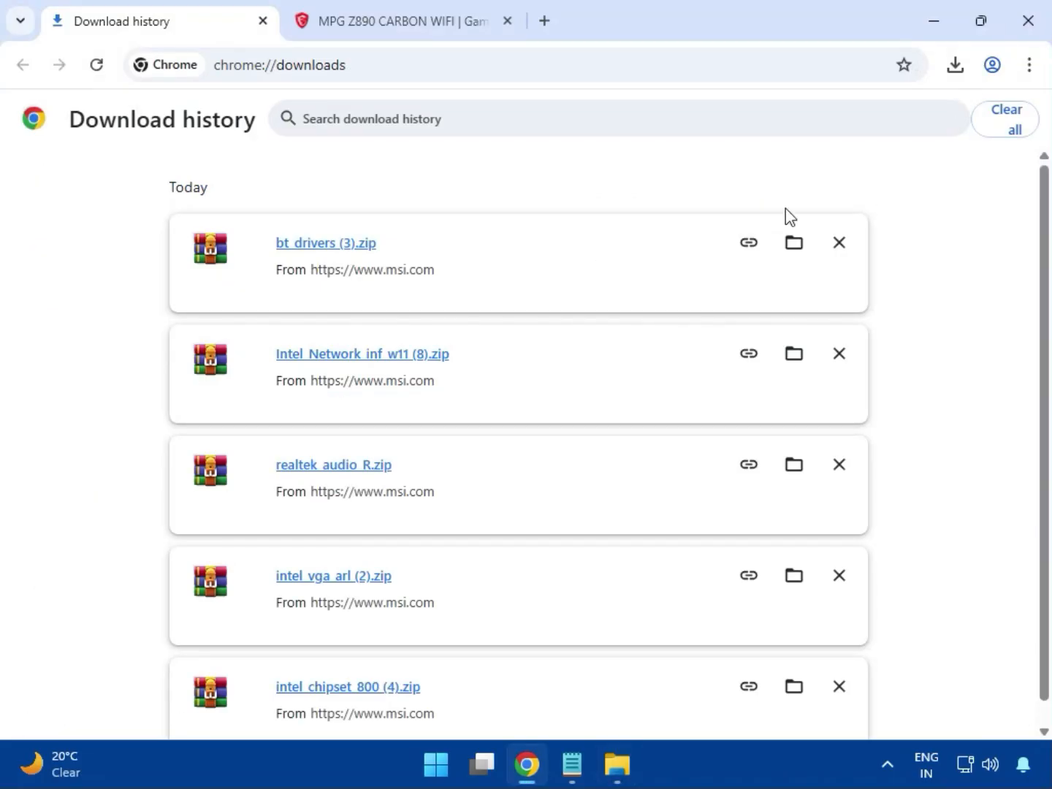